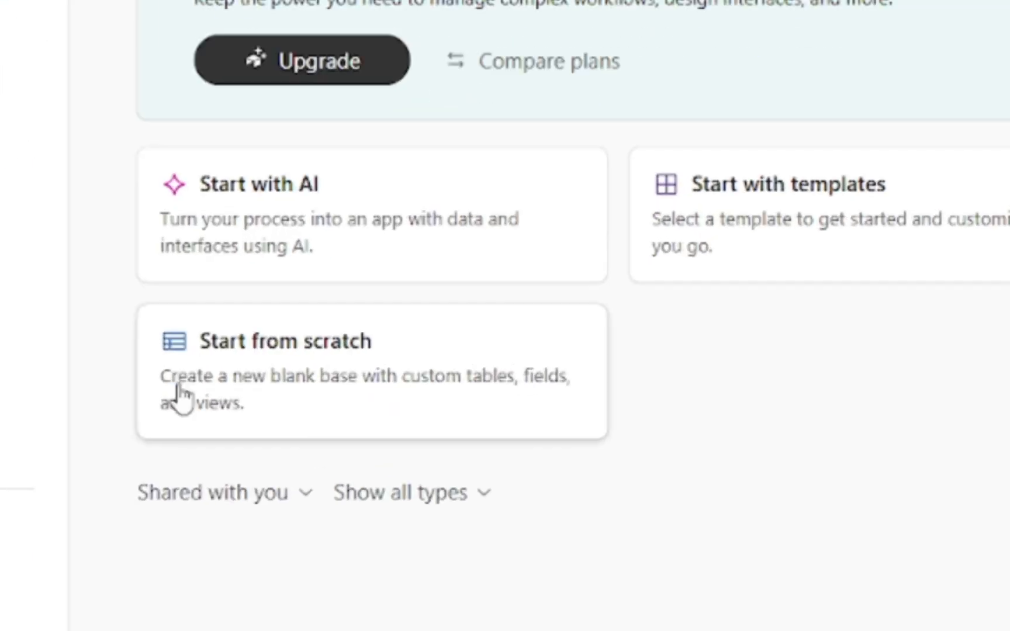
# - Create a new blank base from scratch and name it Project Management
pyautogui.click(328, 399)
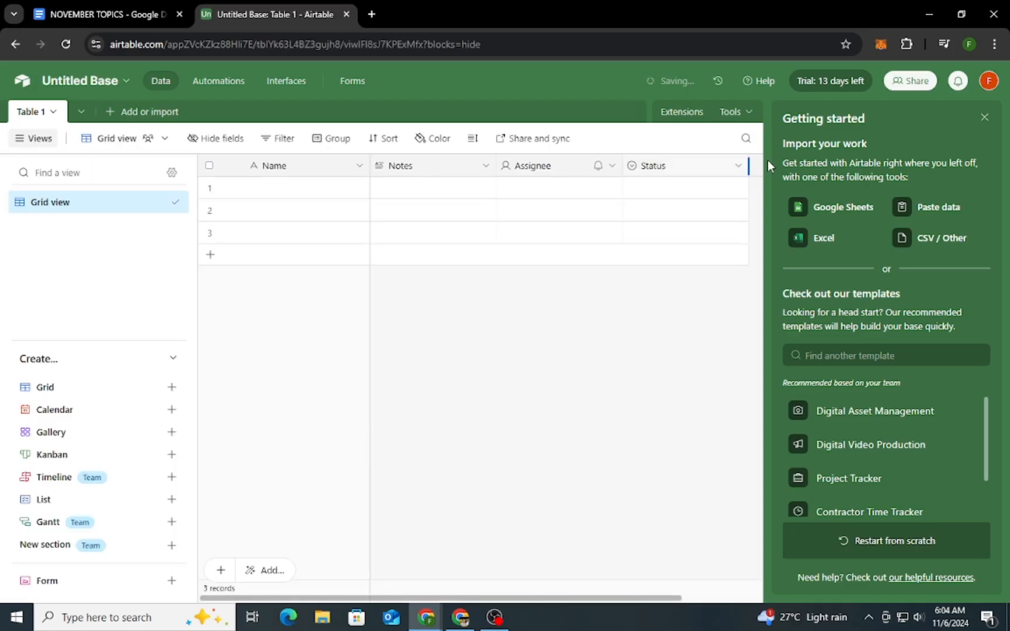
pyautogui.click(984, 117)
pyautogui.click(66, 88)
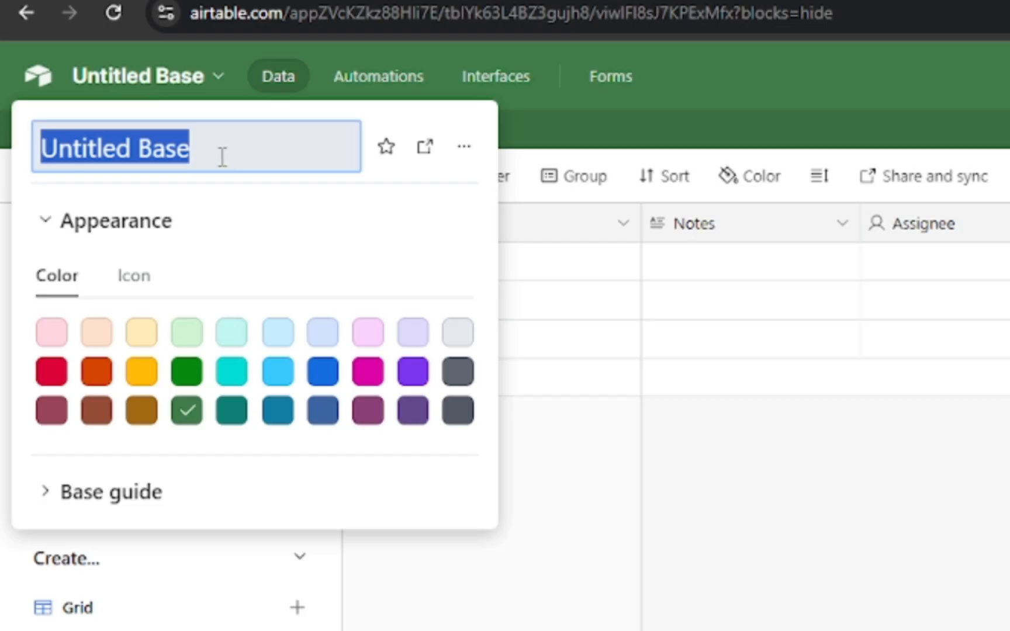
pyautogui.write('Project ')
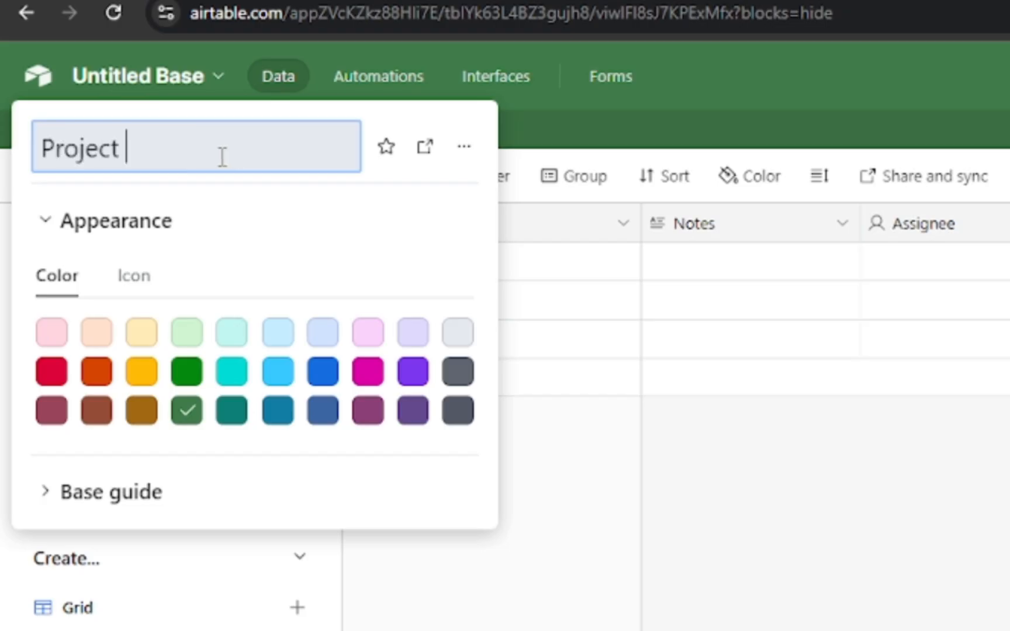
pyautogui.write('Managemen')
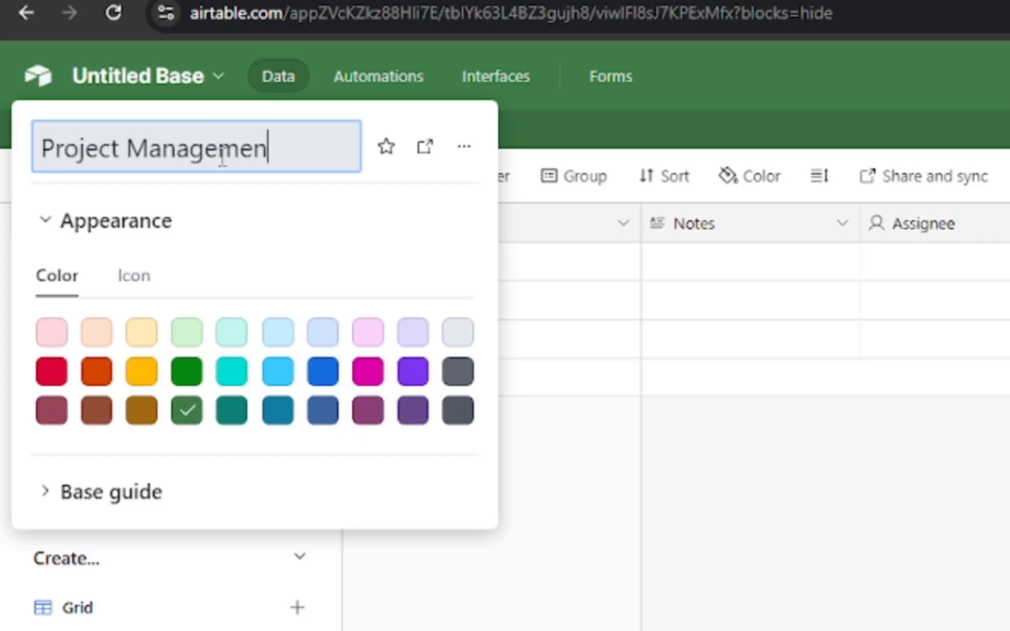
pyautogui.write('t')
pyautogui.press('Return')
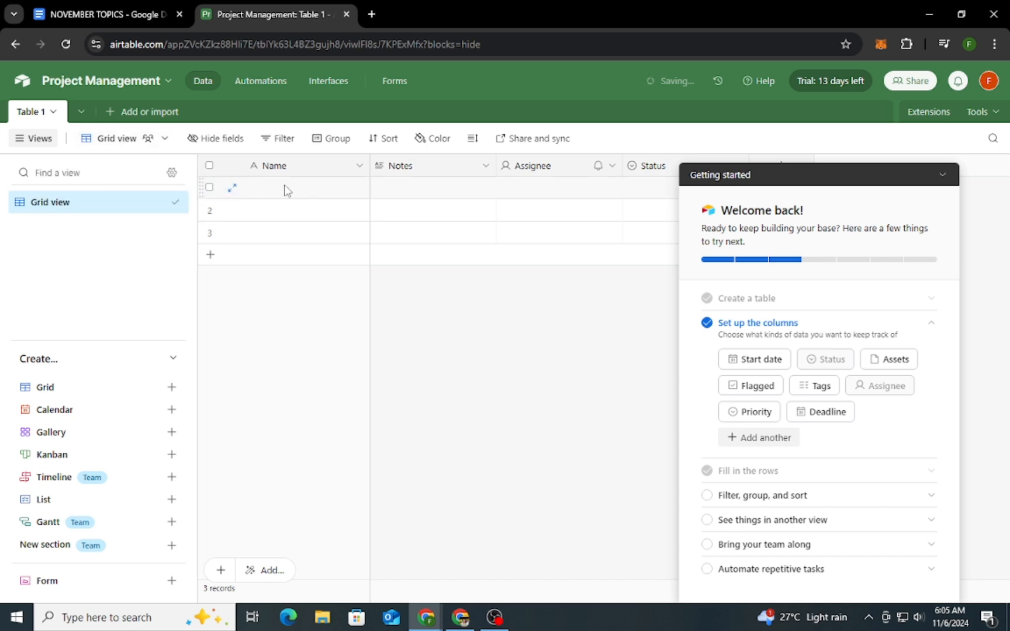
# - Collapse the getting-started guide and rename the table's primary field to Task Name
pyautogui.click(937, 175)
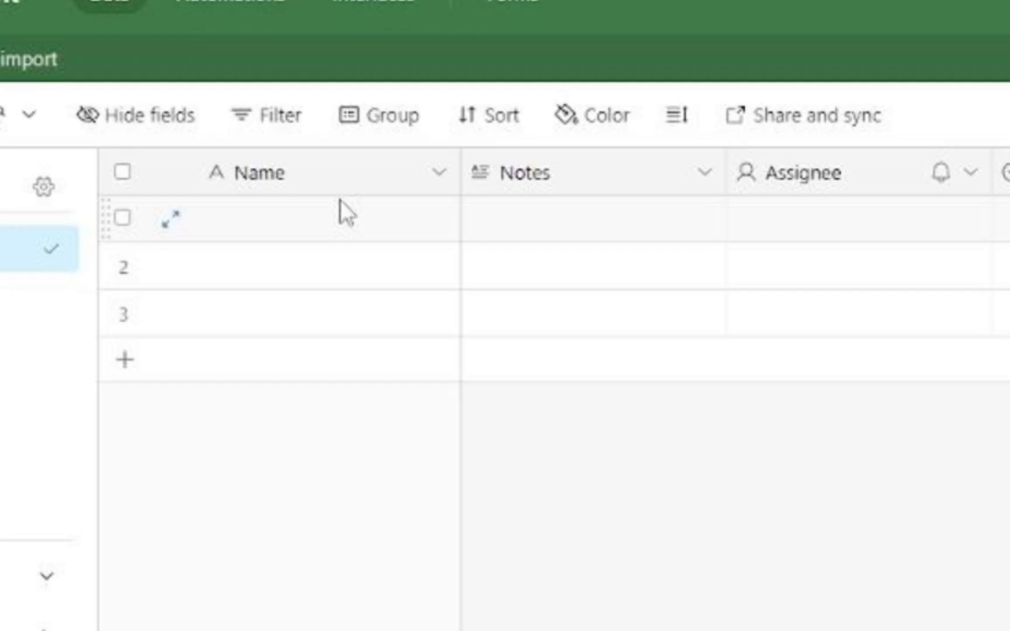
pyautogui.click(266, 175)
pyautogui.doubleClick(266, 174)
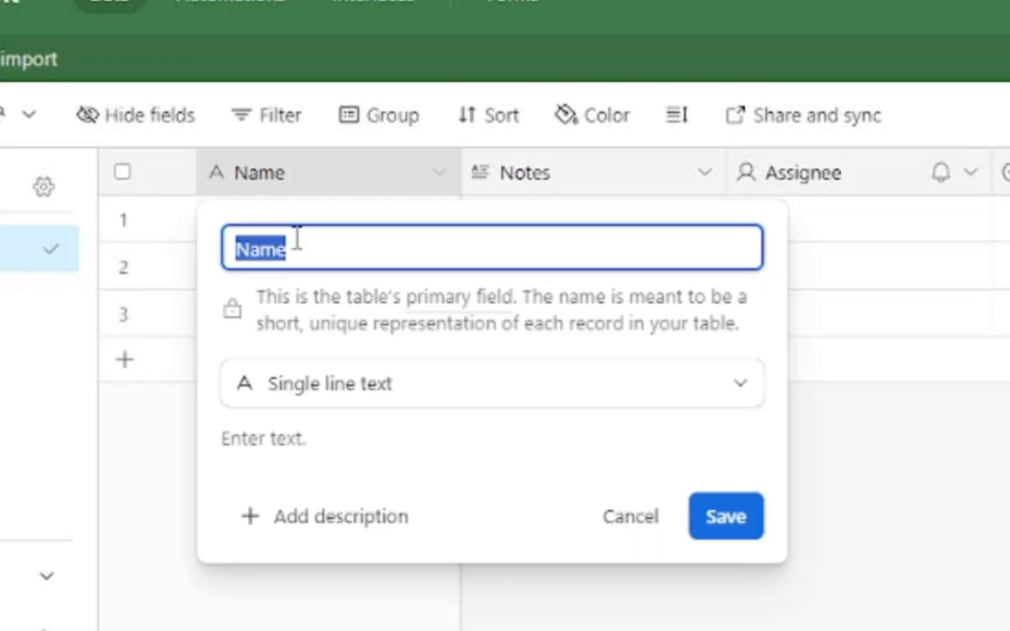
pyautogui.write('Task Name')
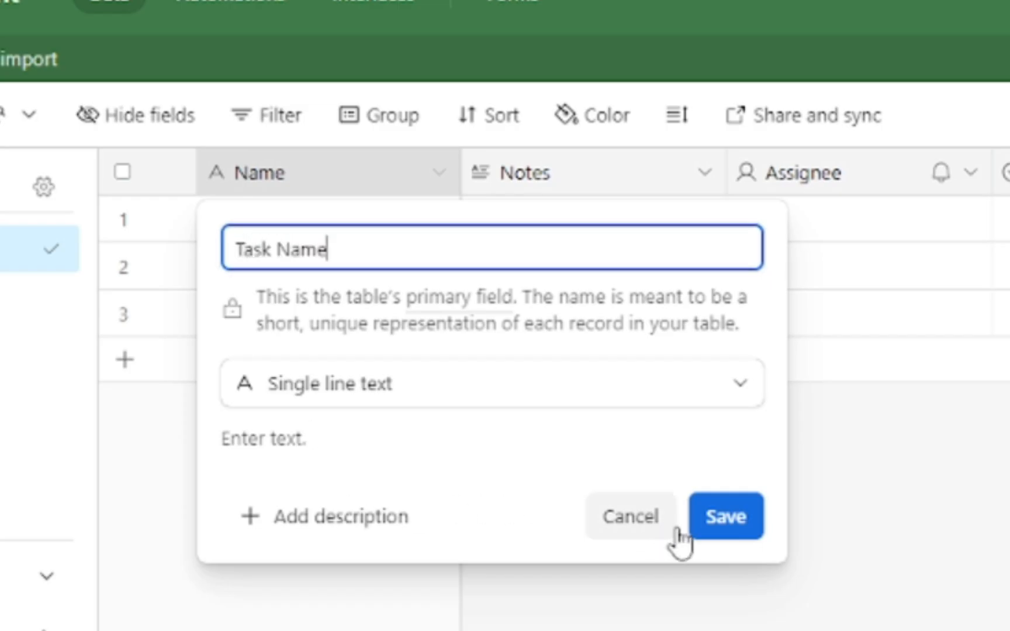
pyautogui.click(717, 510)
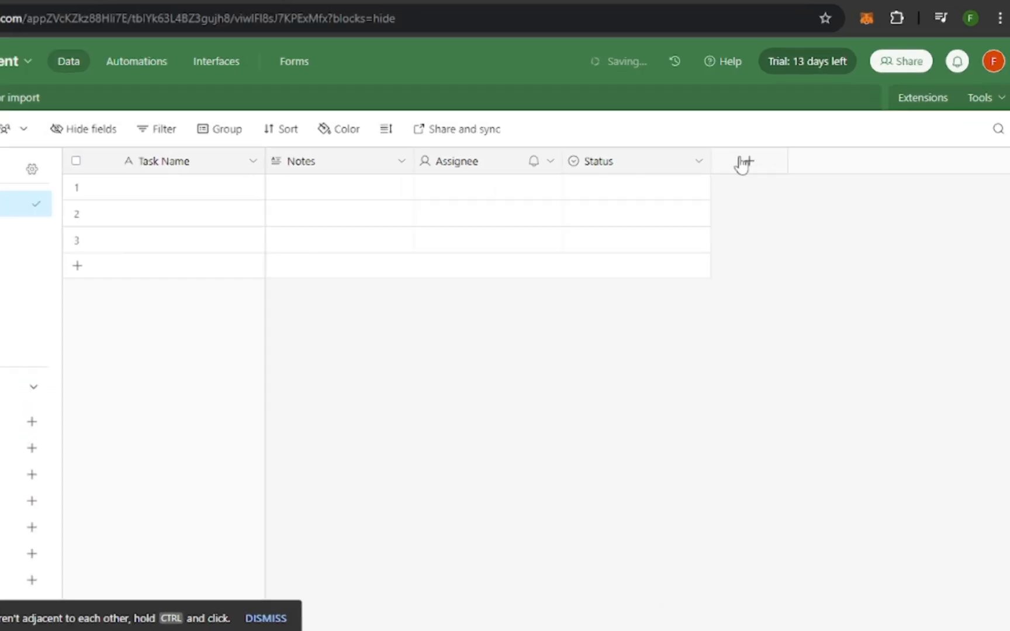
# - Create a single-select field named Assignee and place it between the Notes and Status fields
pyautogui.click(744, 162)
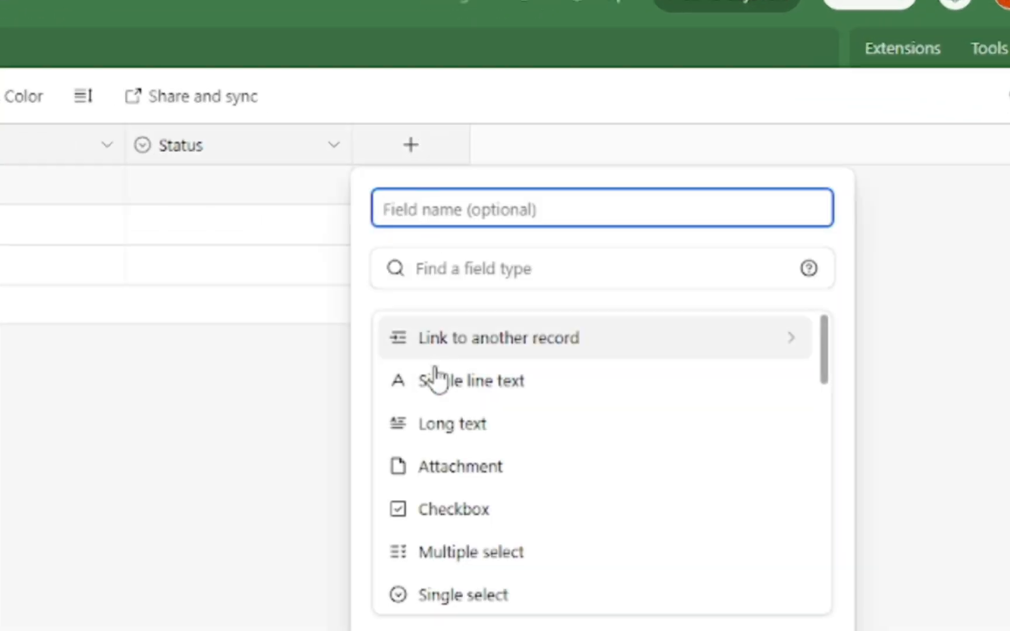
pyautogui.click(437, 603)
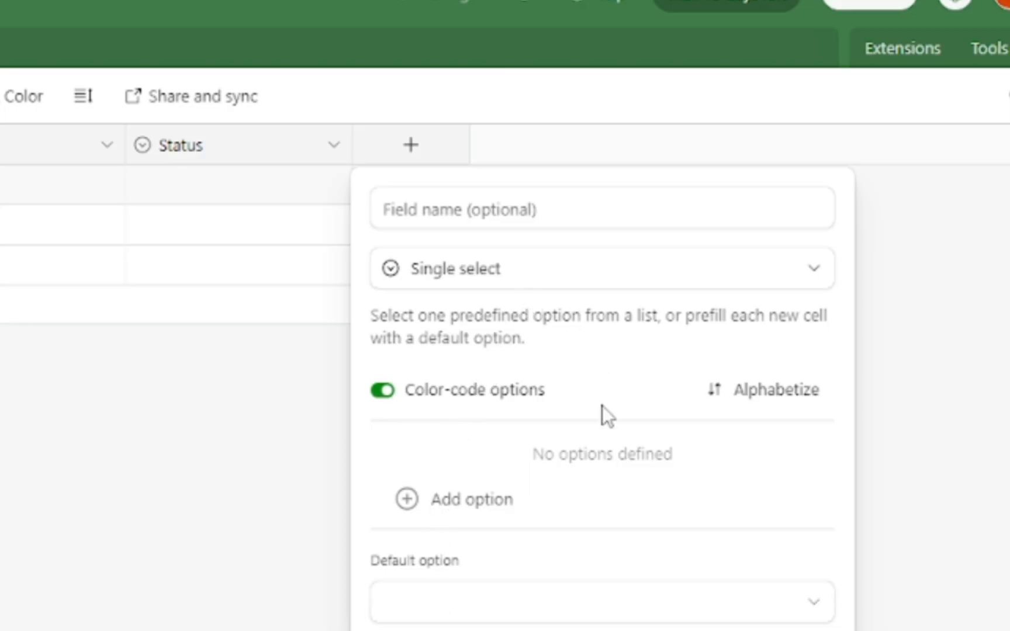
pyautogui.click(442, 212)
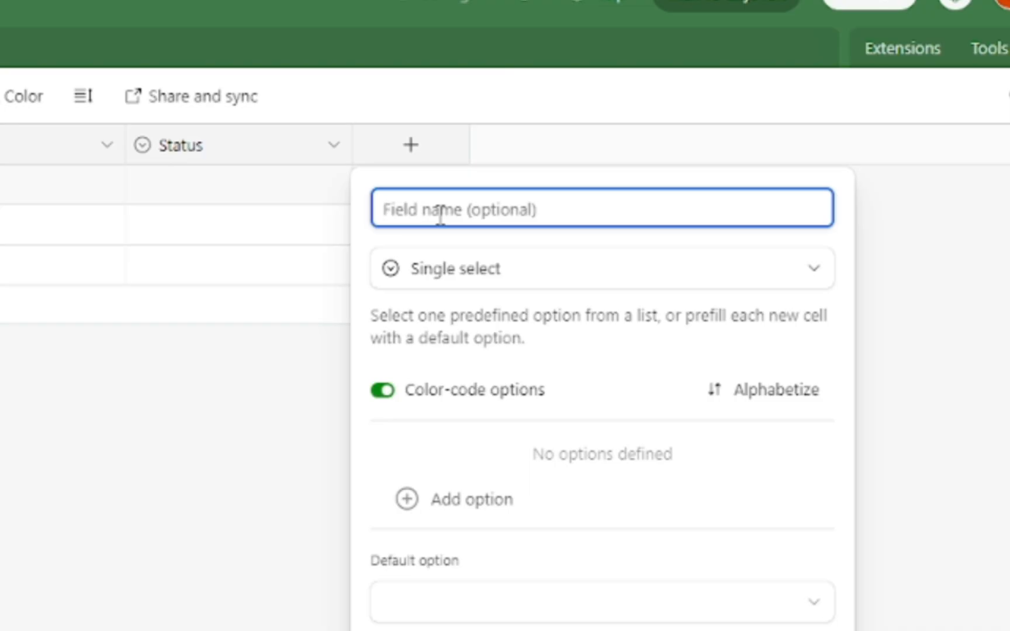
pyautogui.write('A')
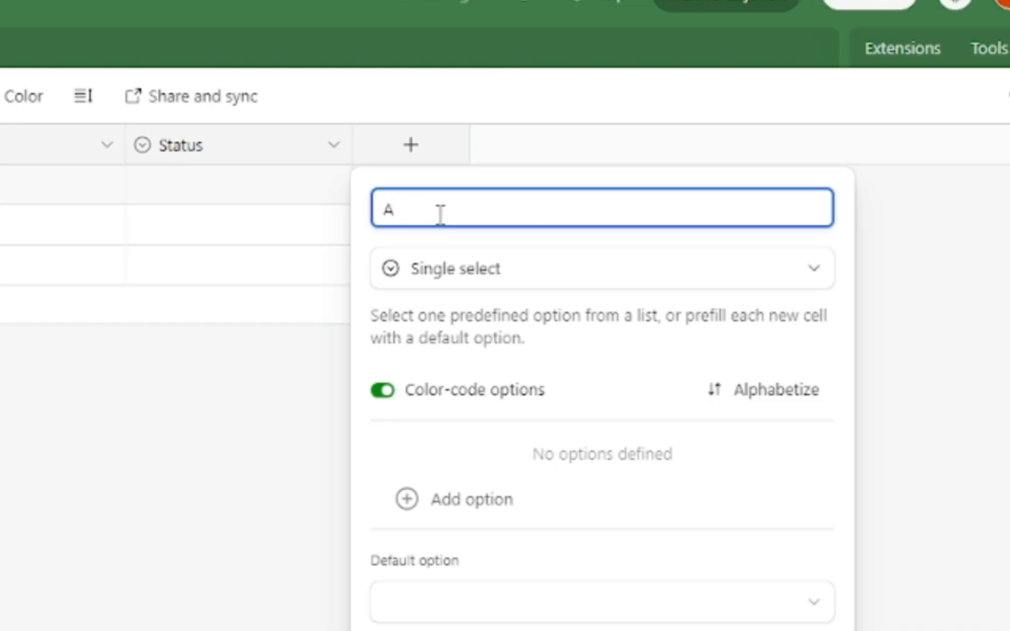
pyautogui.write('ssignee')
pyautogui.press('Return')
pyautogui.moveTo(455, 147); pyautogui.dragTo(261, 157)
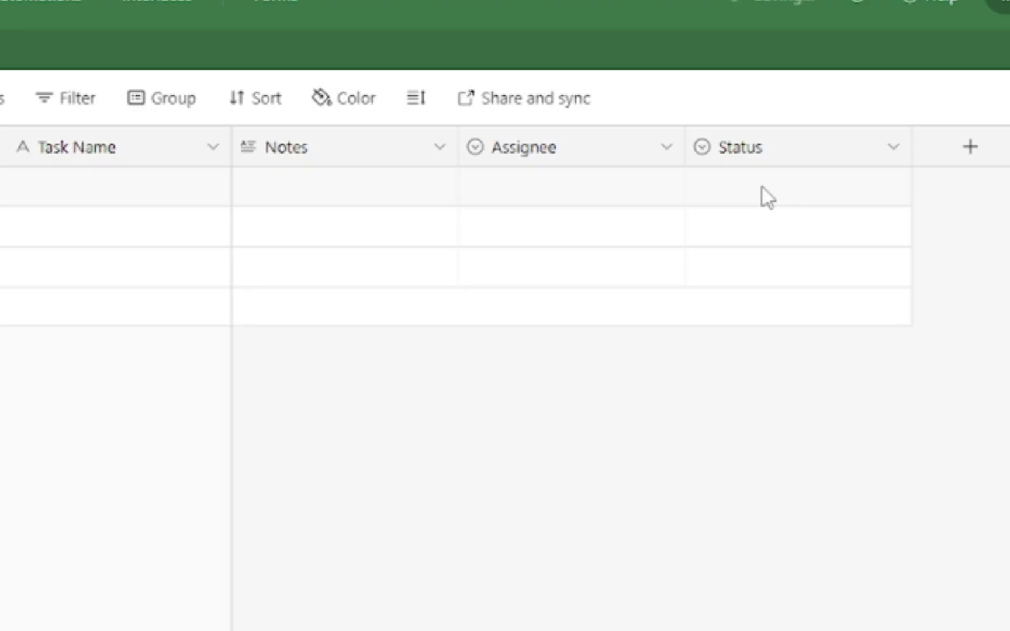
# - Assign the first record by adding the assignee's name as a new option in its Assignee cell
pyautogui.click(544, 185)
pyautogui.click(664, 187)
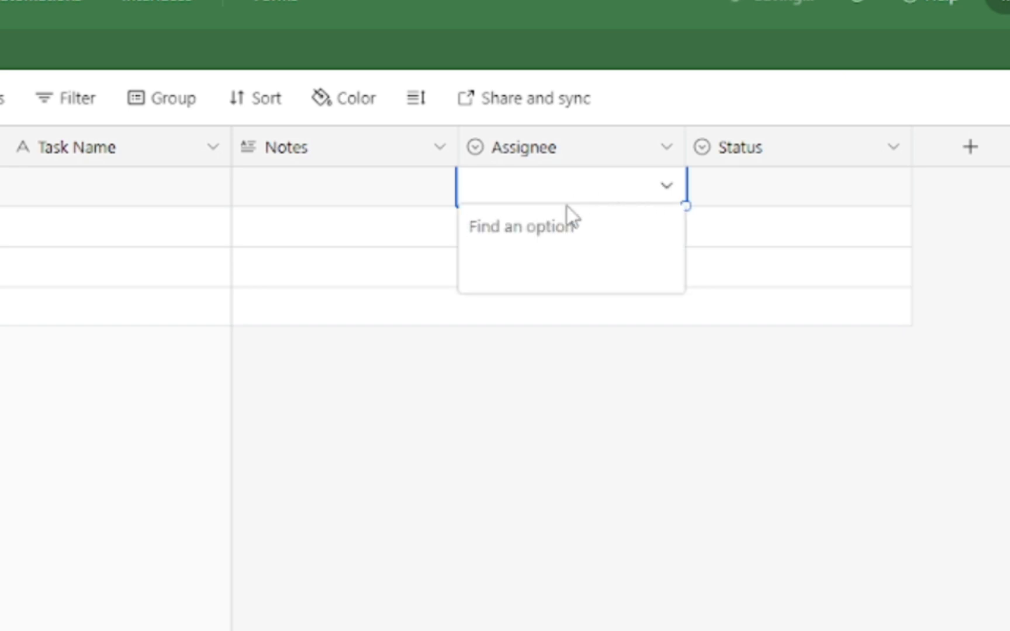
pyautogui.click(540, 185)
pyautogui.click(650, 189)
pyautogui.write('f')
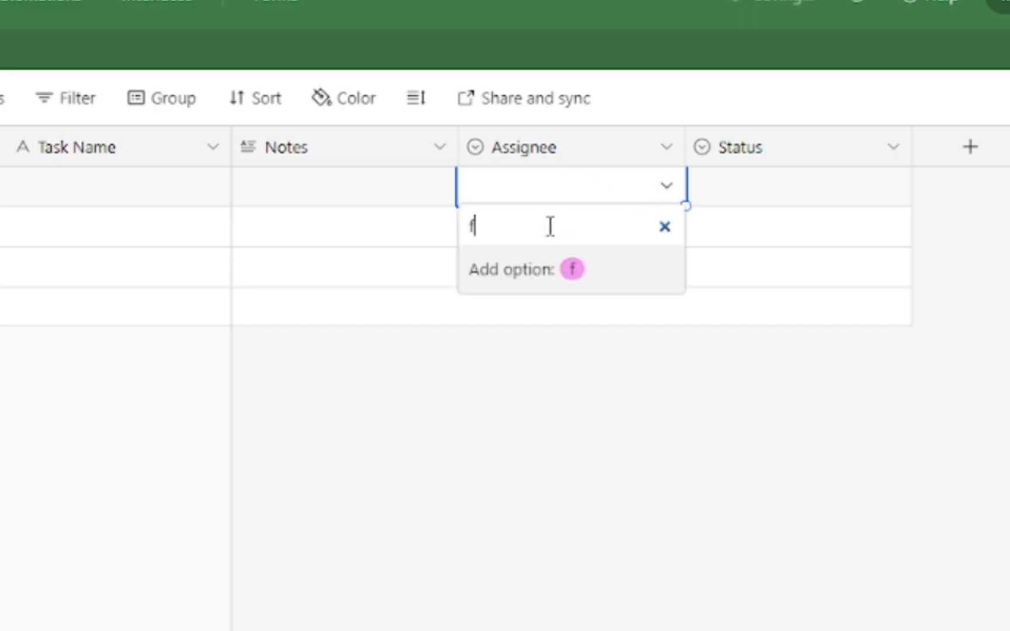
pyautogui.write('taaaaaaaa')
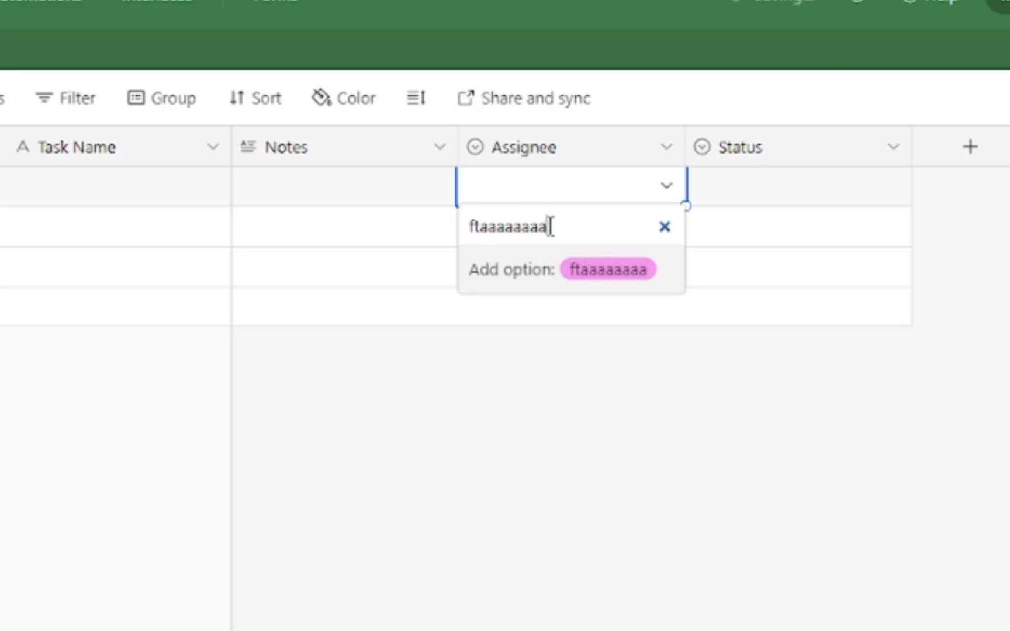
pyautogui.write('mayo')
pyautogui.press('Return')
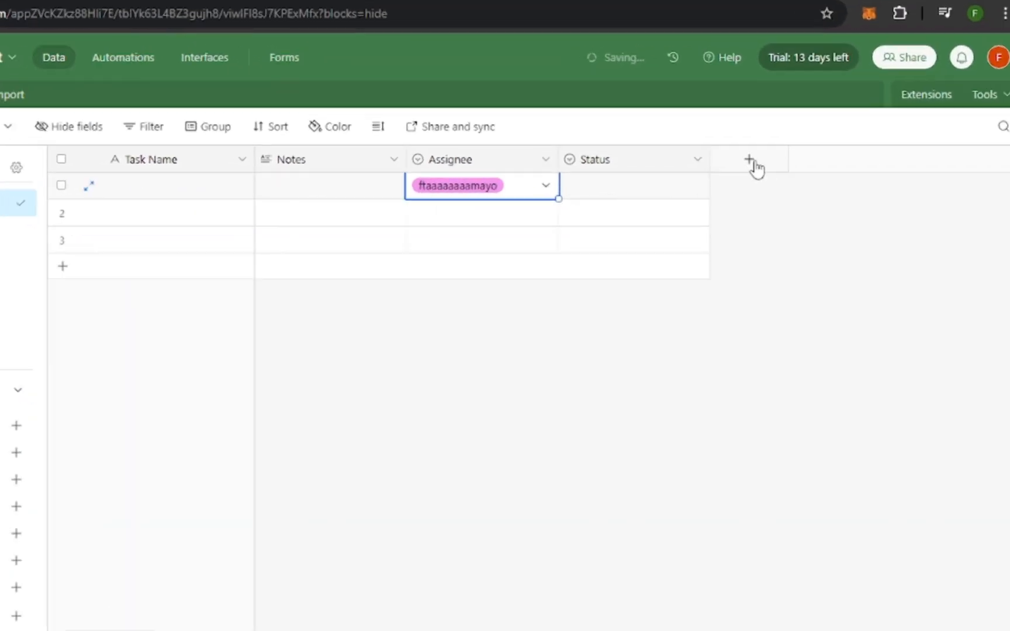
# - Add a date field named Due date after the Status field
pyautogui.click(754, 167)
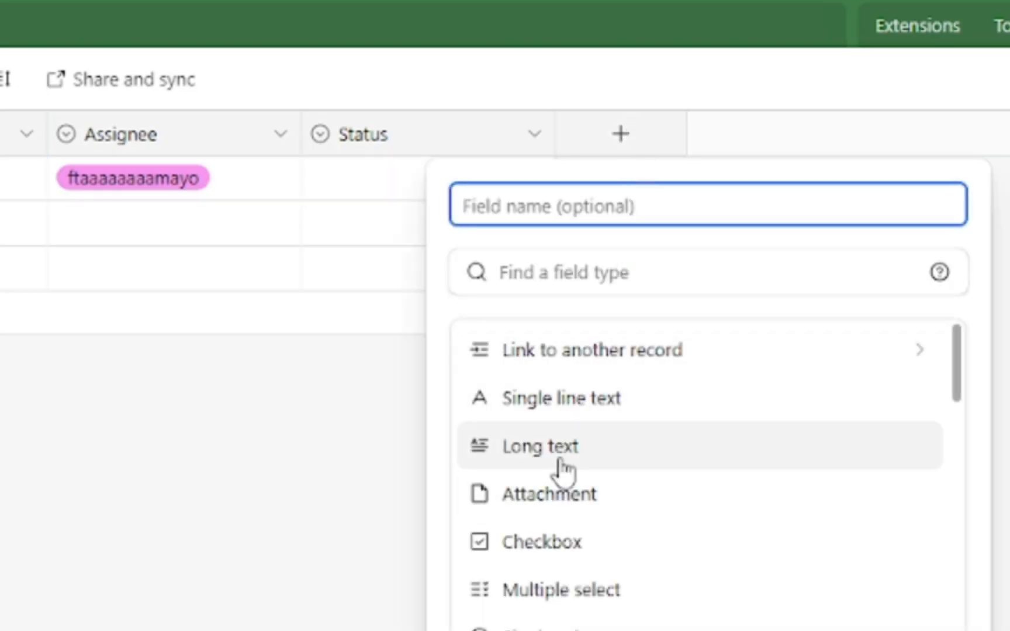
pyautogui.scroll(-2, 548, 570)
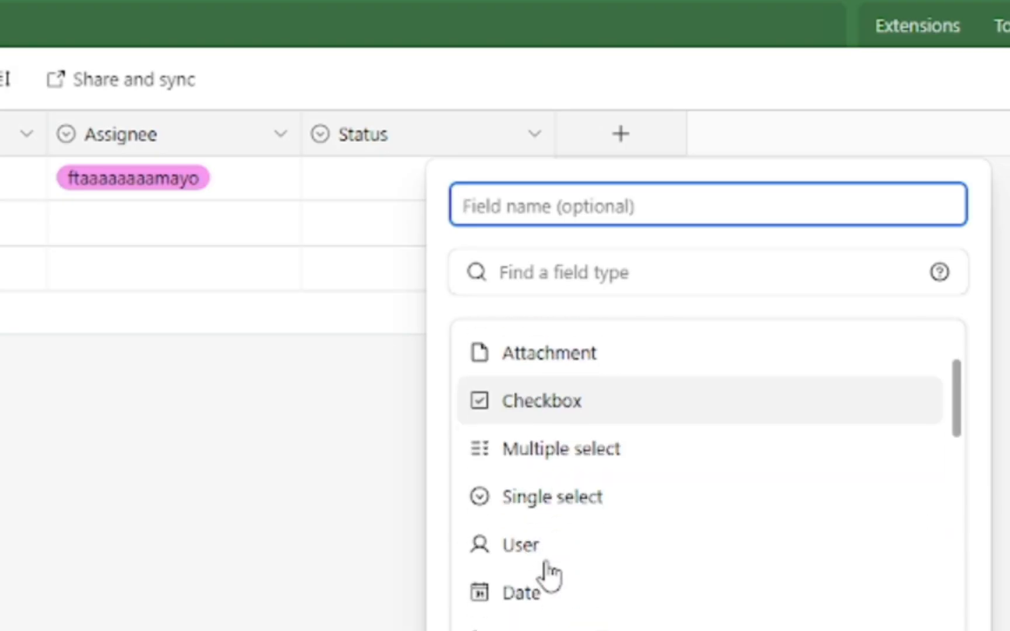
pyautogui.scroll(-2, 546, 575)
pyautogui.click(560, 451)
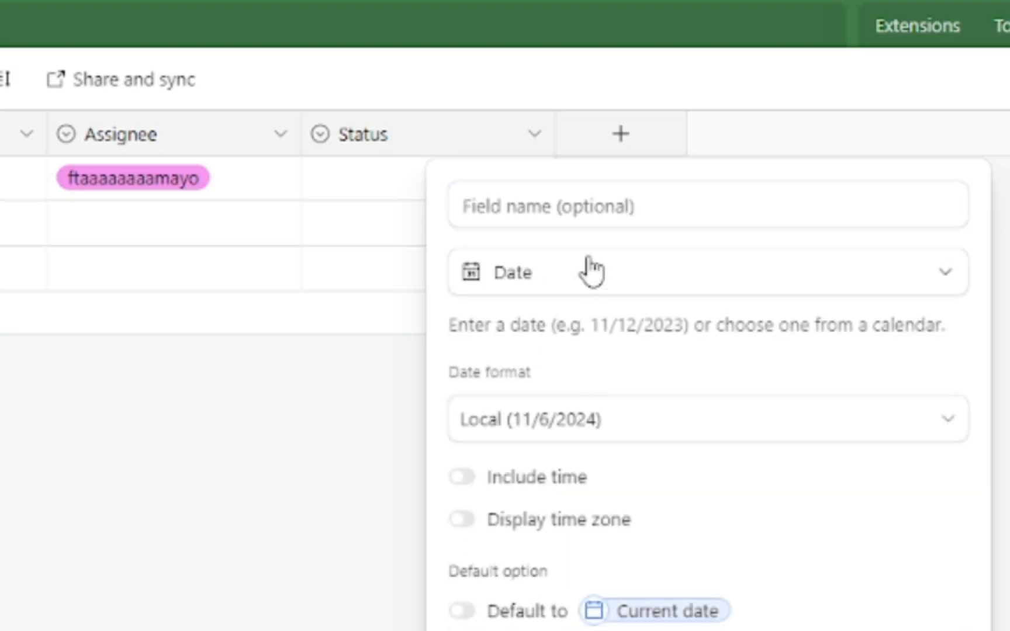
pyautogui.click(598, 206)
pyautogui.write('D')
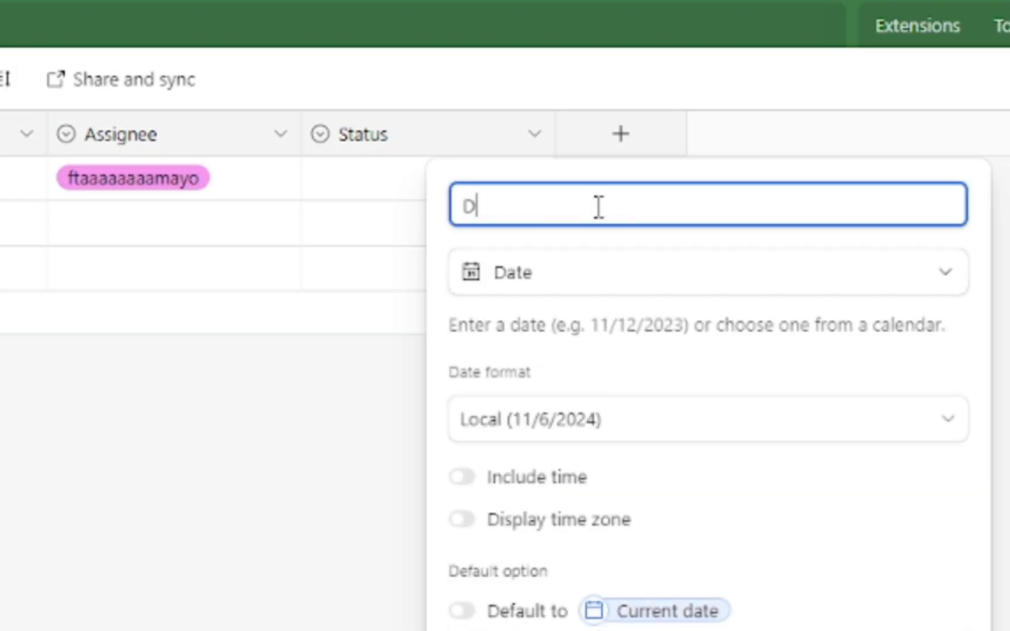
pyautogui.write('ue date')
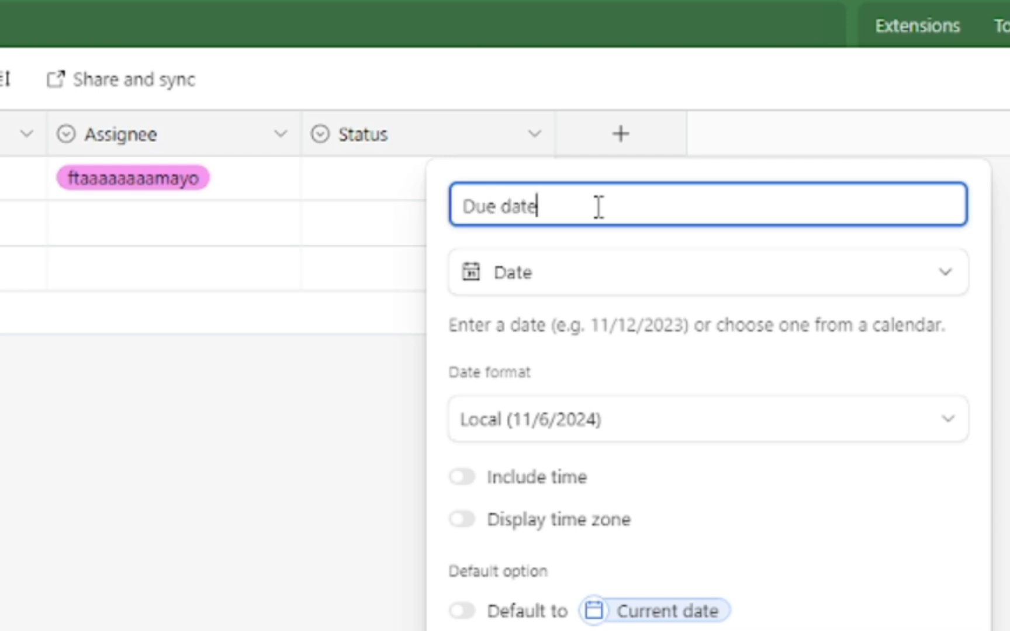
pyautogui.press('Return')
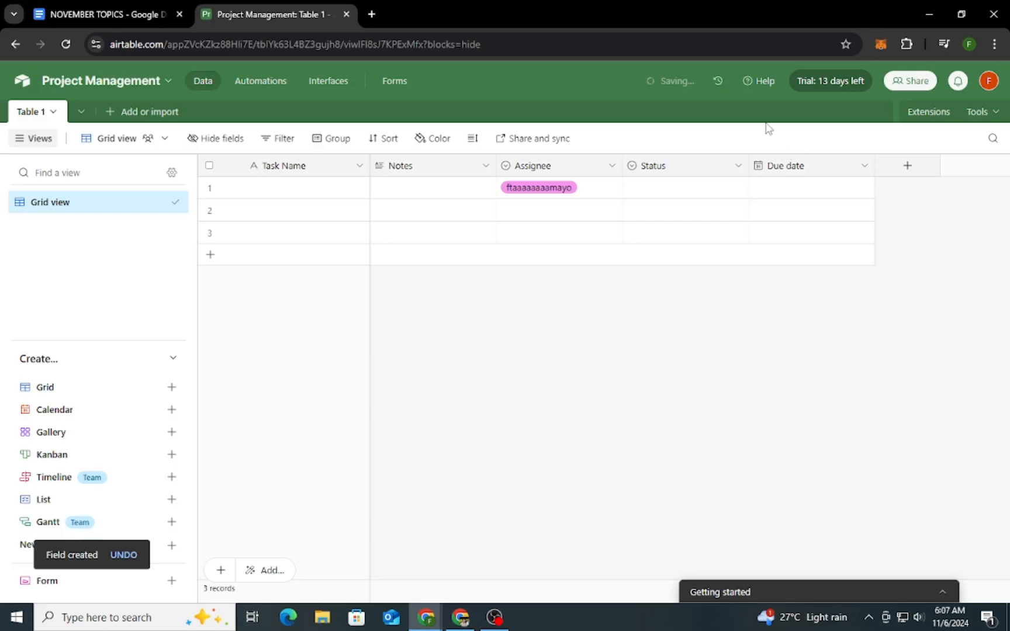
# - Set up a new single-select field after Due date with the name Status
pyautogui.click(701, 166)
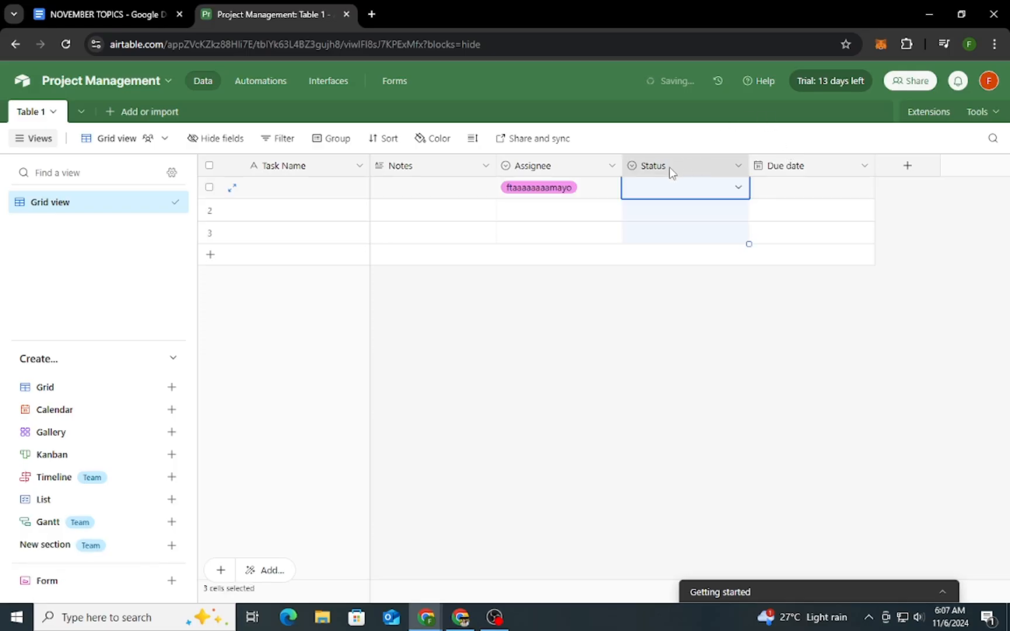
pyautogui.click(921, 166)
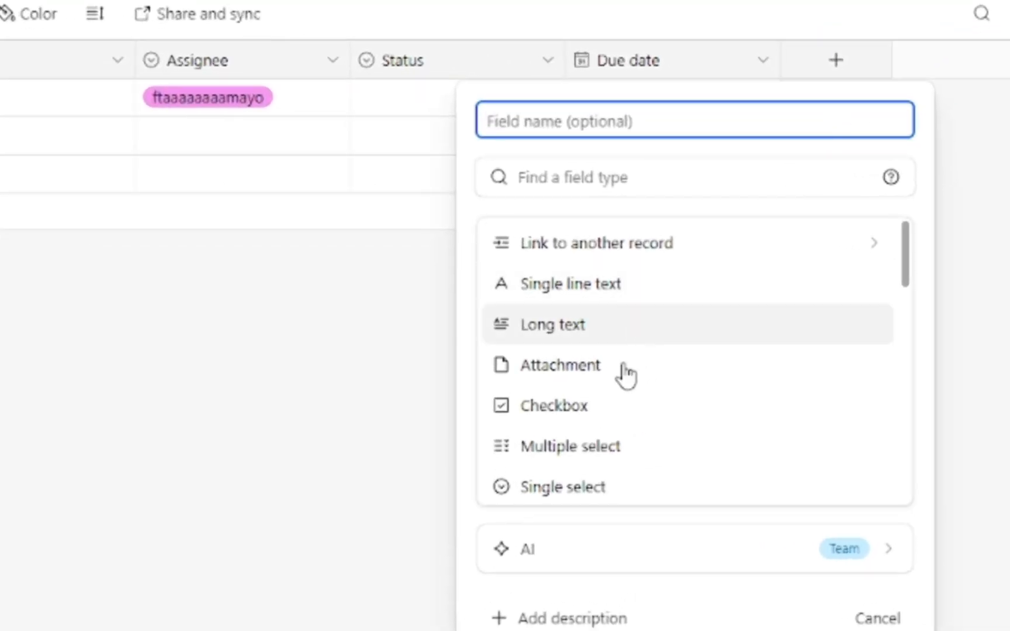
pyautogui.click(603, 487)
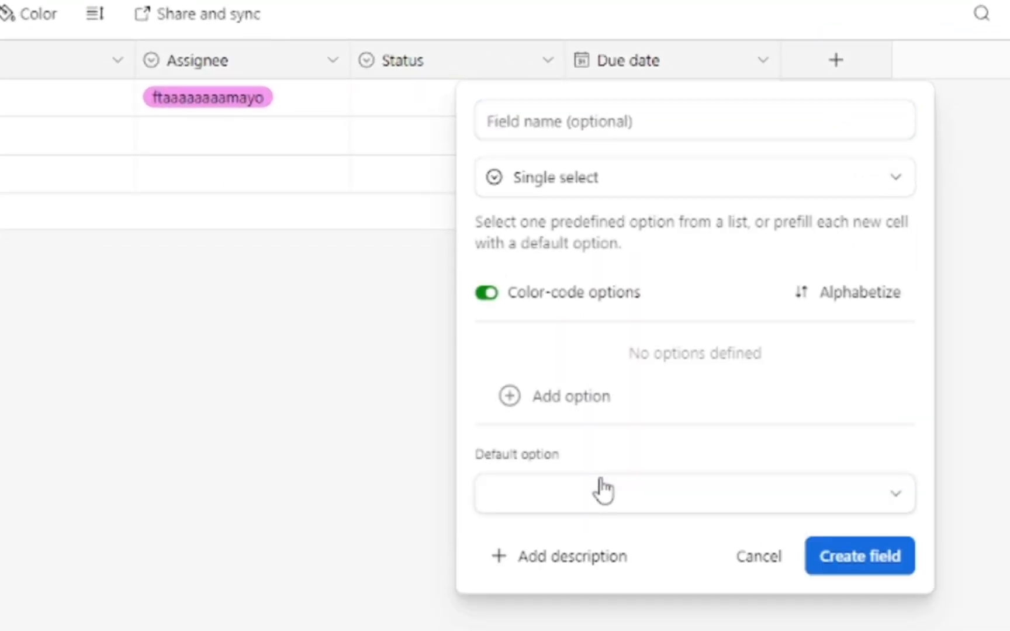
pyautogui.click(611, 122)
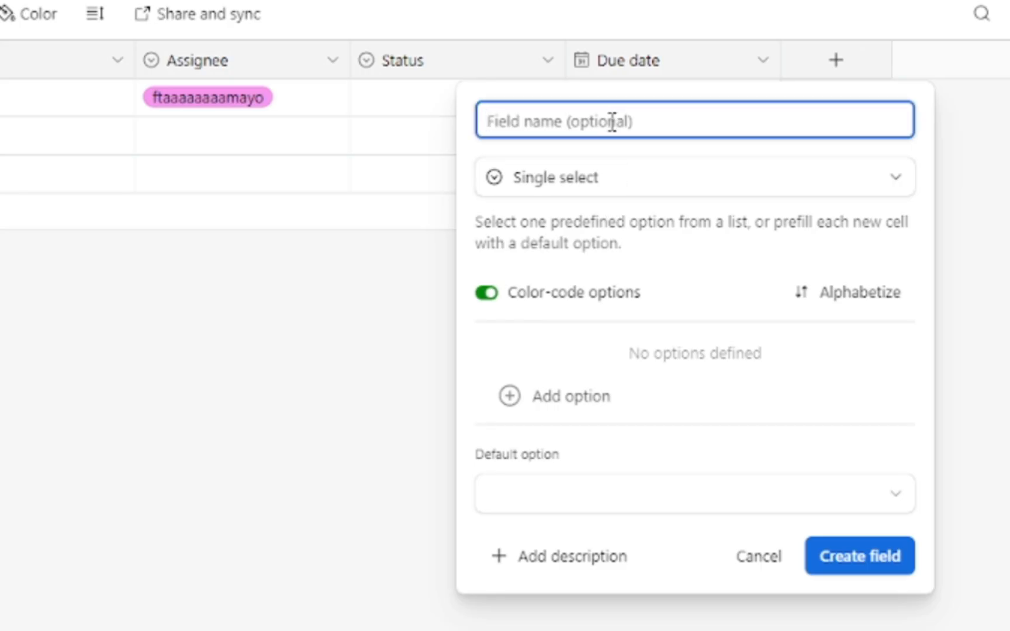
pyautogui.write('Status')
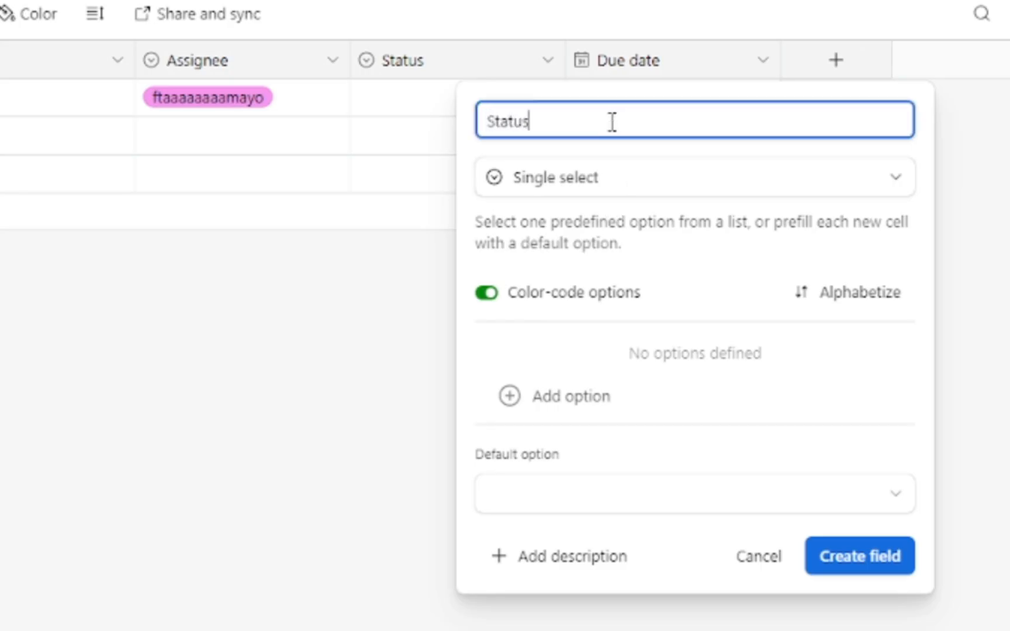
pyautogui.click(674, 305)
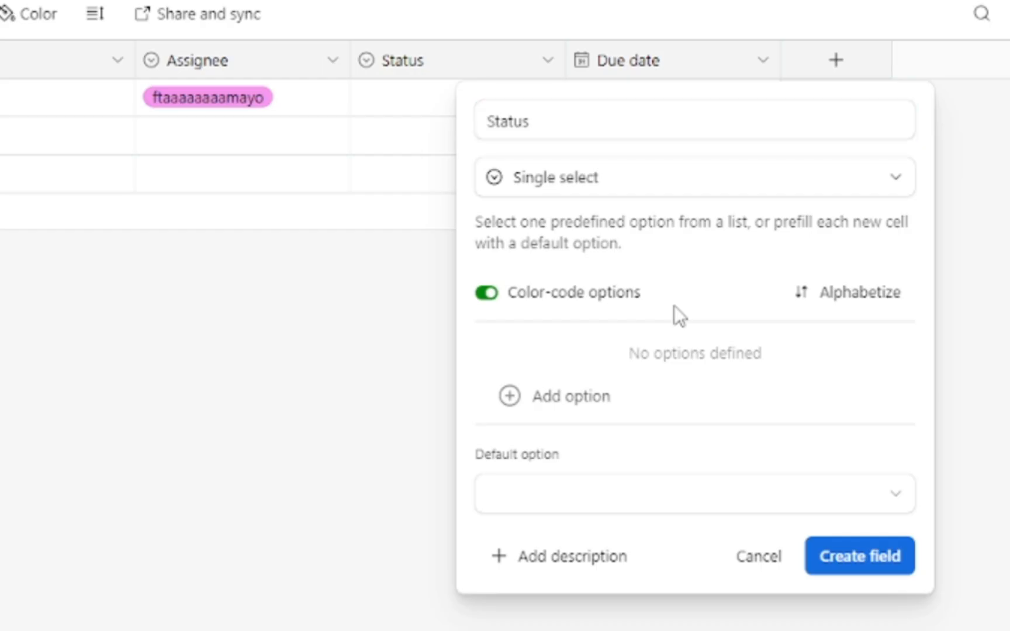
# - Define the new Status field's options as not started, in ptogress, on hold and complete
pyautogui.click(564, 401)
pyautogui.write('n')
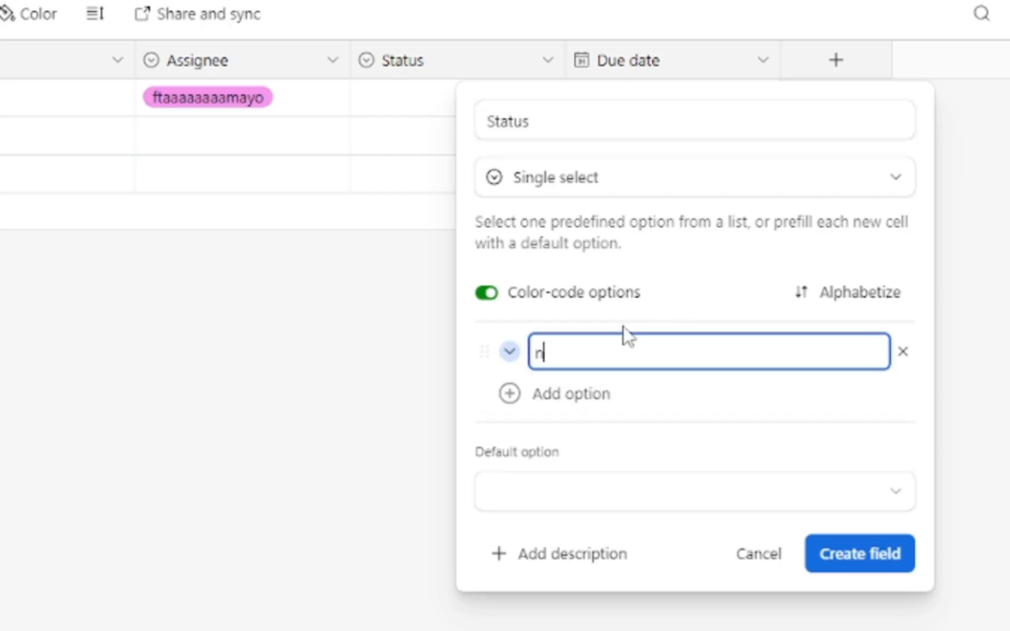
pyautogui.write('ot started')
pyautogui.click(550, 395)
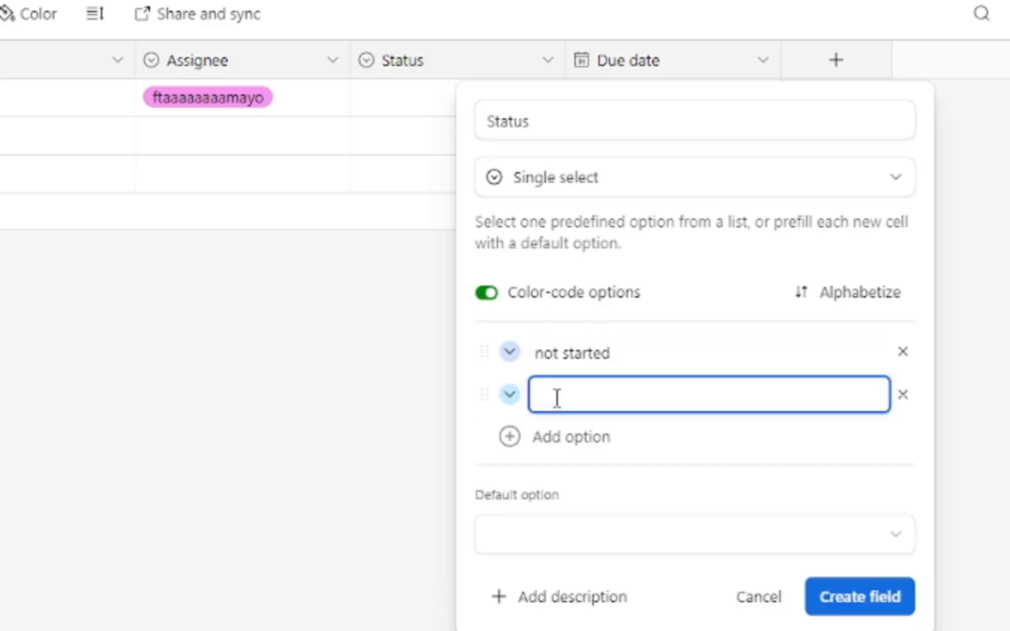
pyautogui.write('in progress')
pyautogui.press('Return')
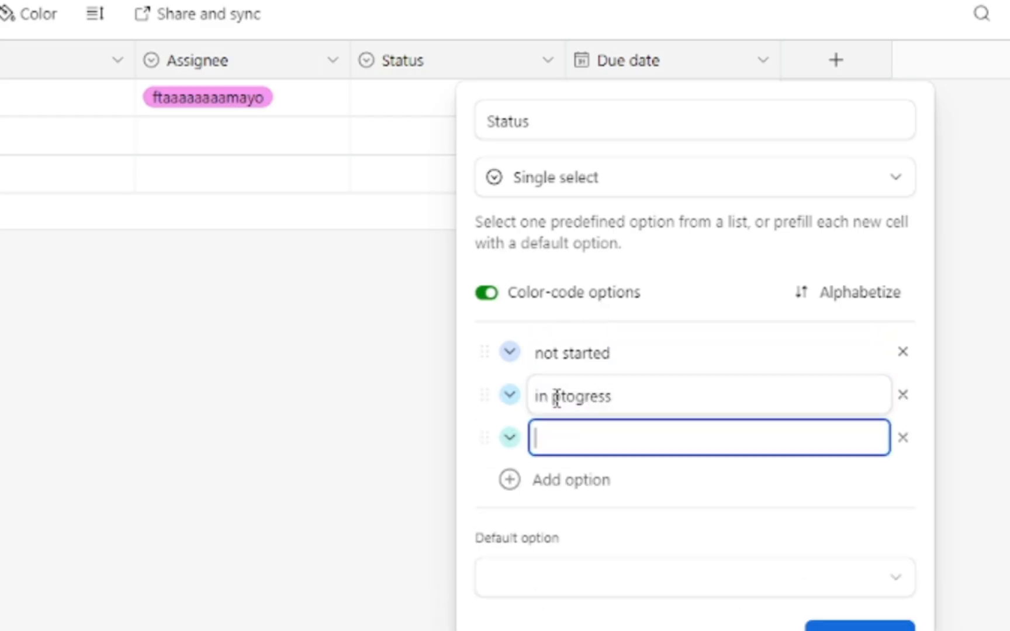
pyautogui.write('on hold')
pyautogui.press('Return')
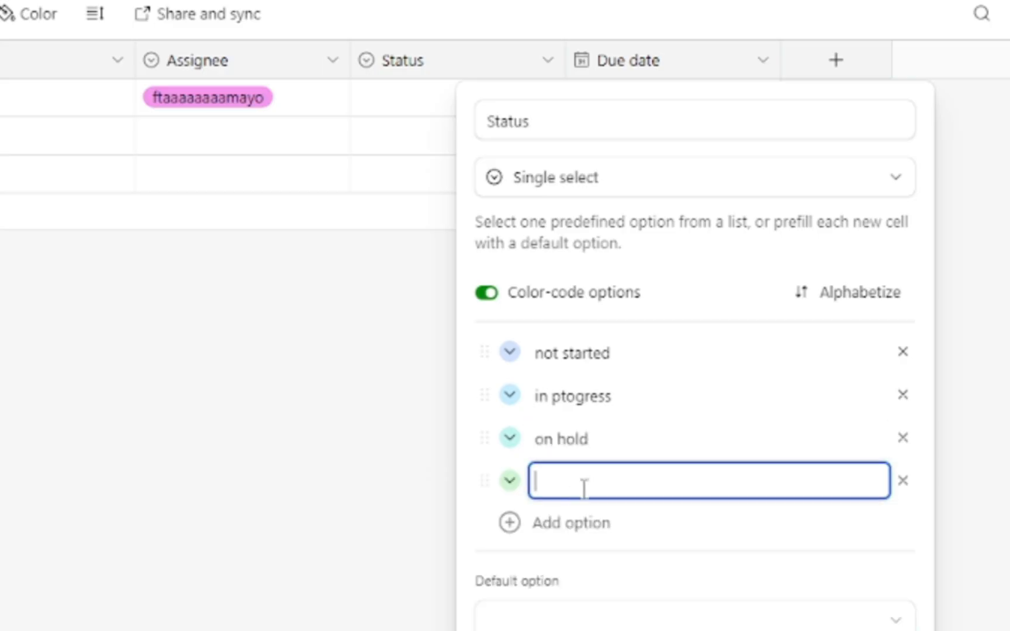
pyautogui.write('complete')
pyautogui.press('Return')
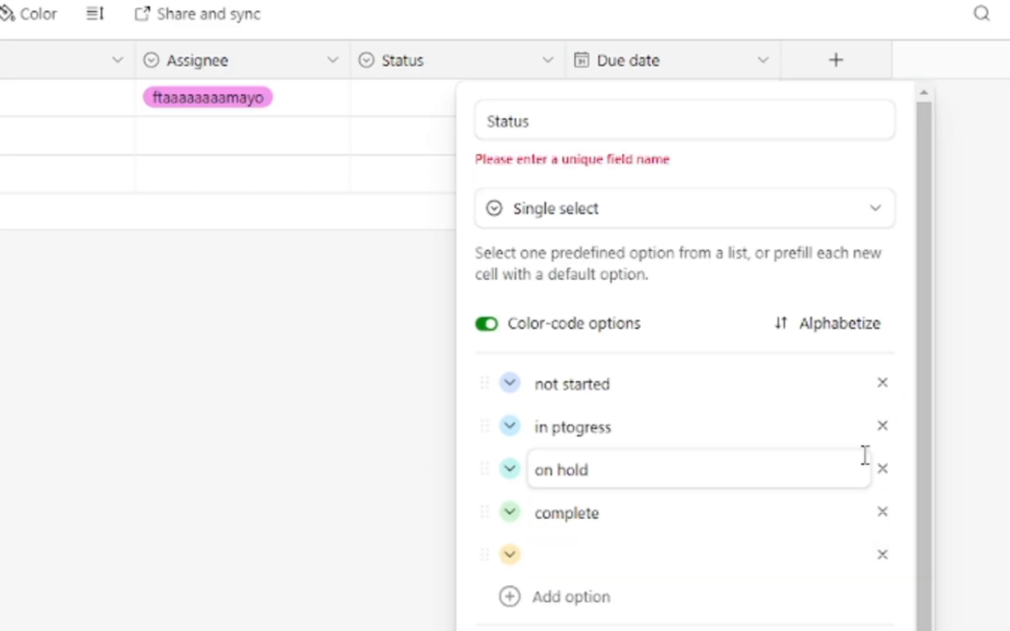
# - Create the new single-select status field under the unique name Status 1 and delete the original Status field
pyautogui.click(570, 117)
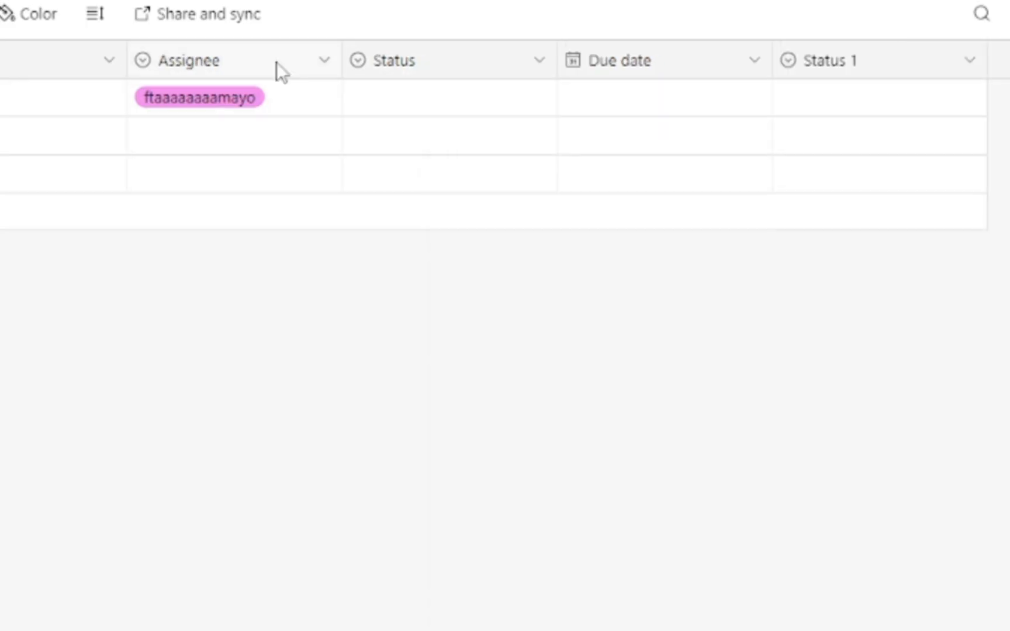
pyautogui.rightClick(411, 52)
pyautogui.click(453, 630)
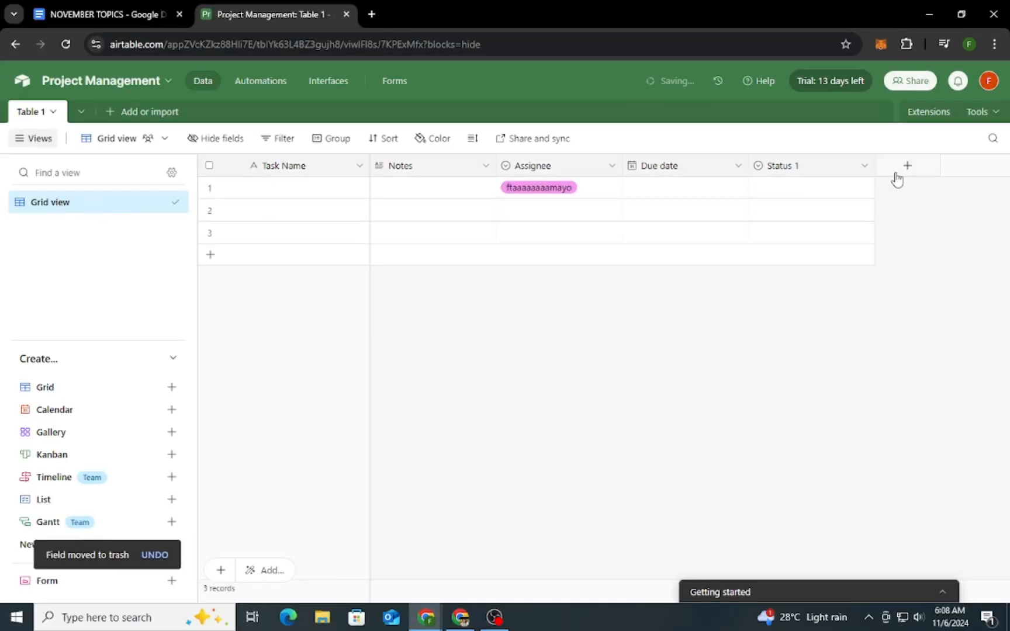
# - Set up a new single-select field after Status 1 with the name priority
pyautogui.click(907, 168)
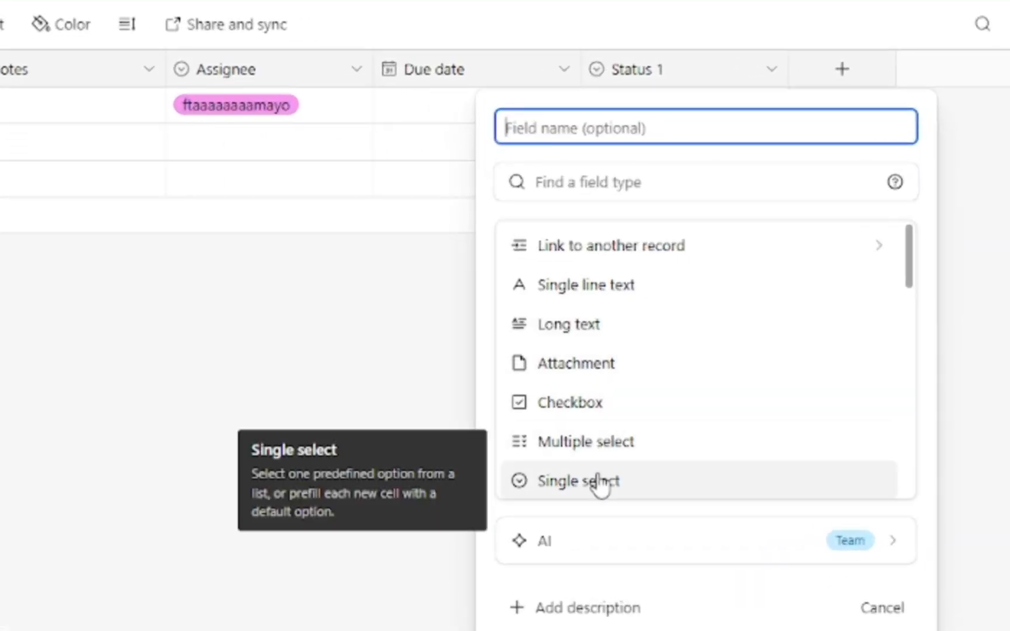
pyautogui.click(713, 433)
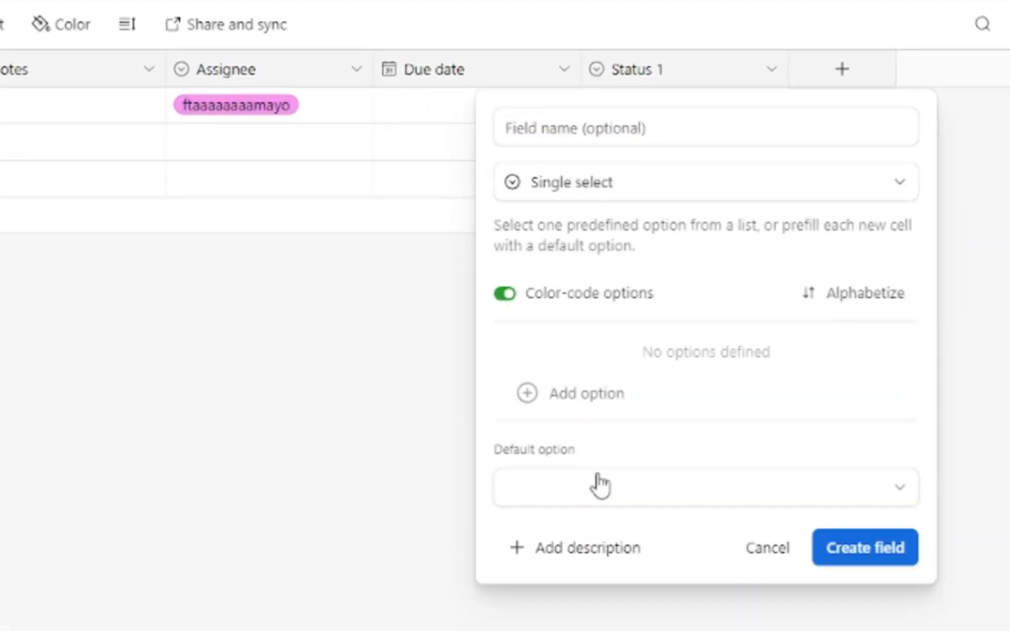
pyautogui.click(611, 125)
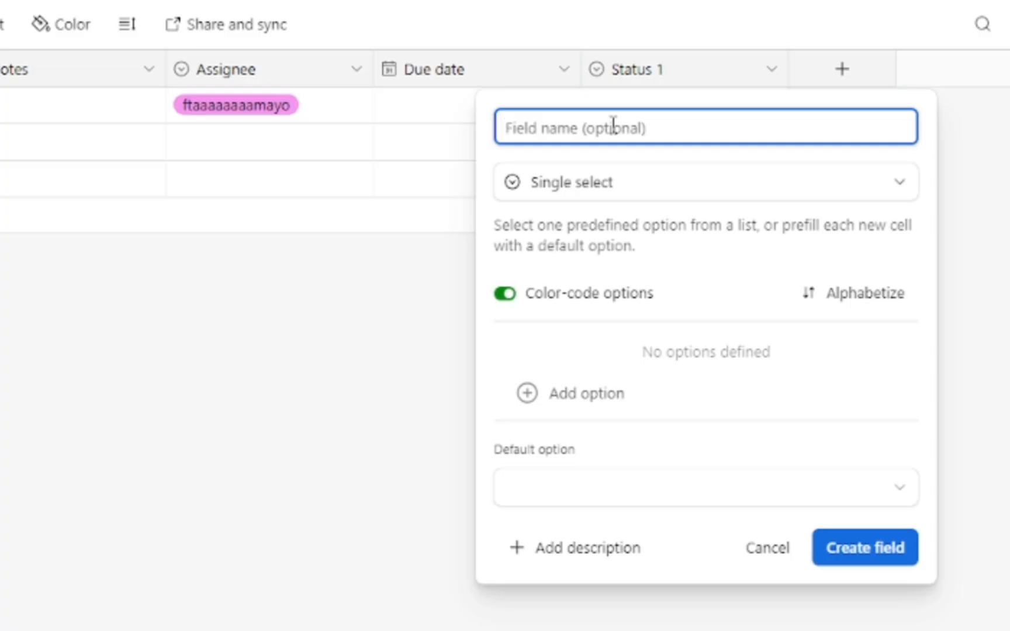
pyautogui.write('prior')
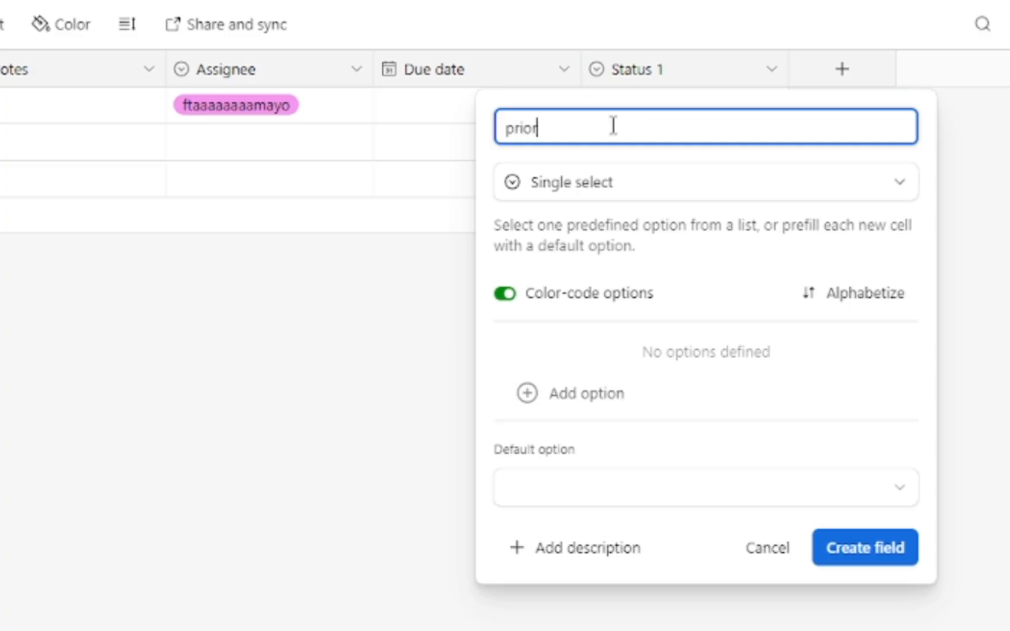
pyautogui.write('ity')
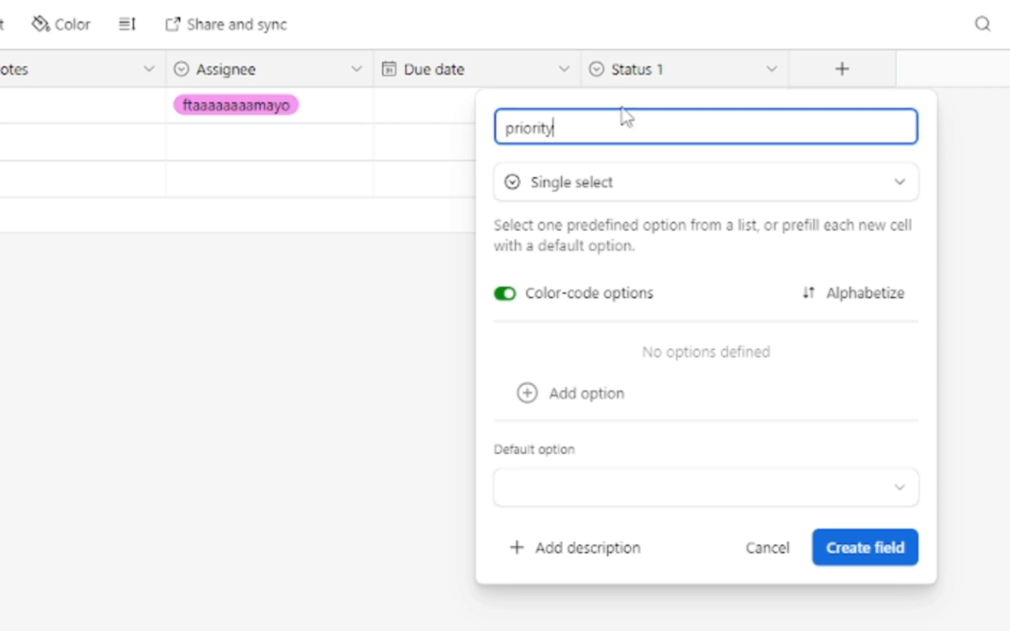
# - Define the priority field's options as high, medium and low, and create the field
pyautogui.click(577, 393)
pyautogui.write('hig')
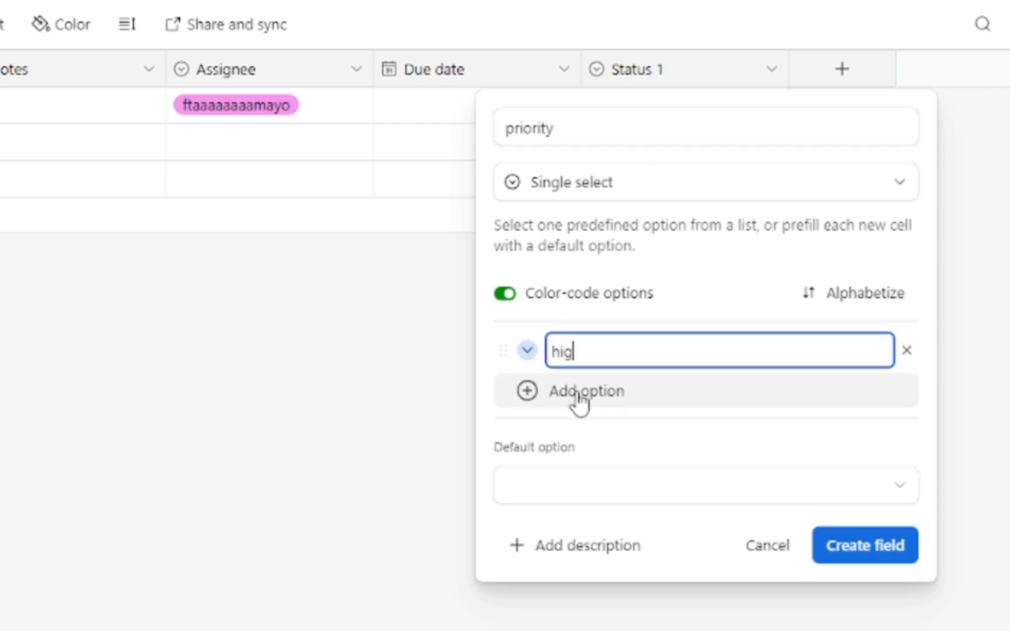
pyautogui.write('h')
pyautogui.click(580, 401)
pyautogui.write('m')
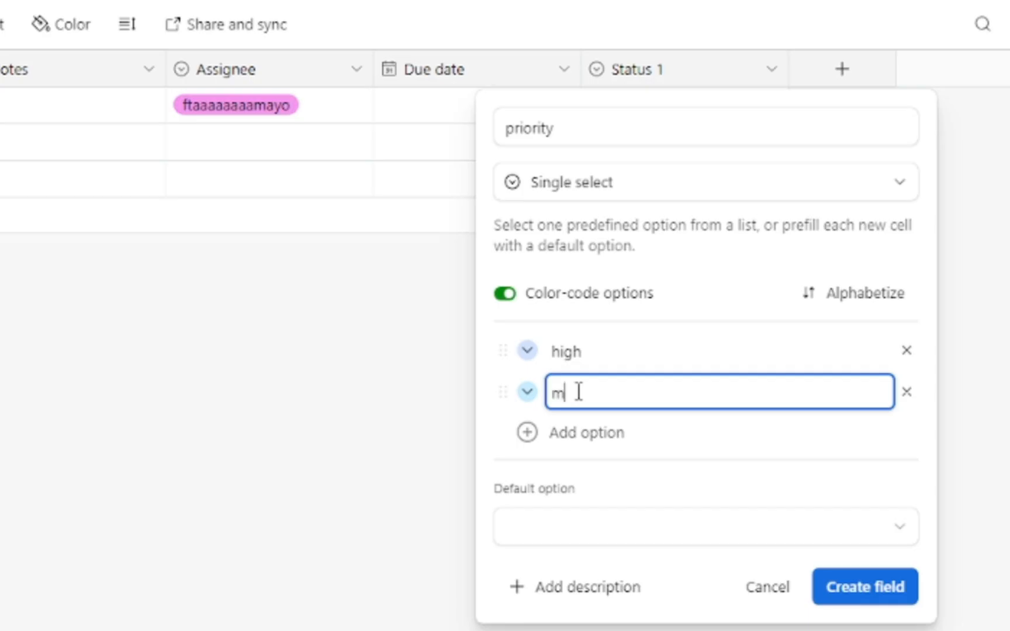
pyautogui.write('edium')
pyautogui.press('Return')
pyautogui.write('low')
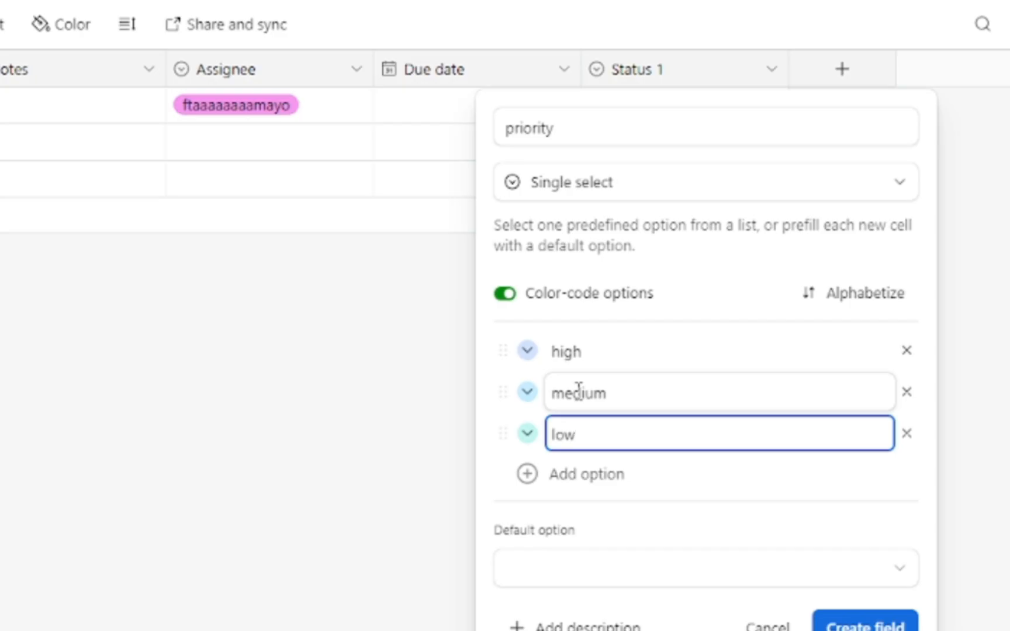
pyautogui.press('Return')
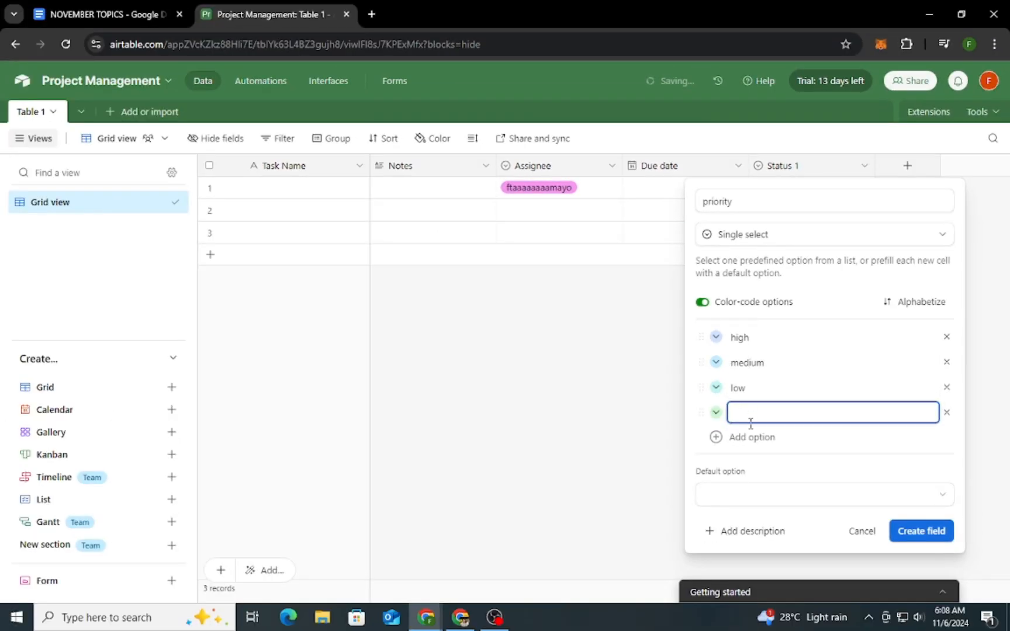
pyautogui.click(921, 530)
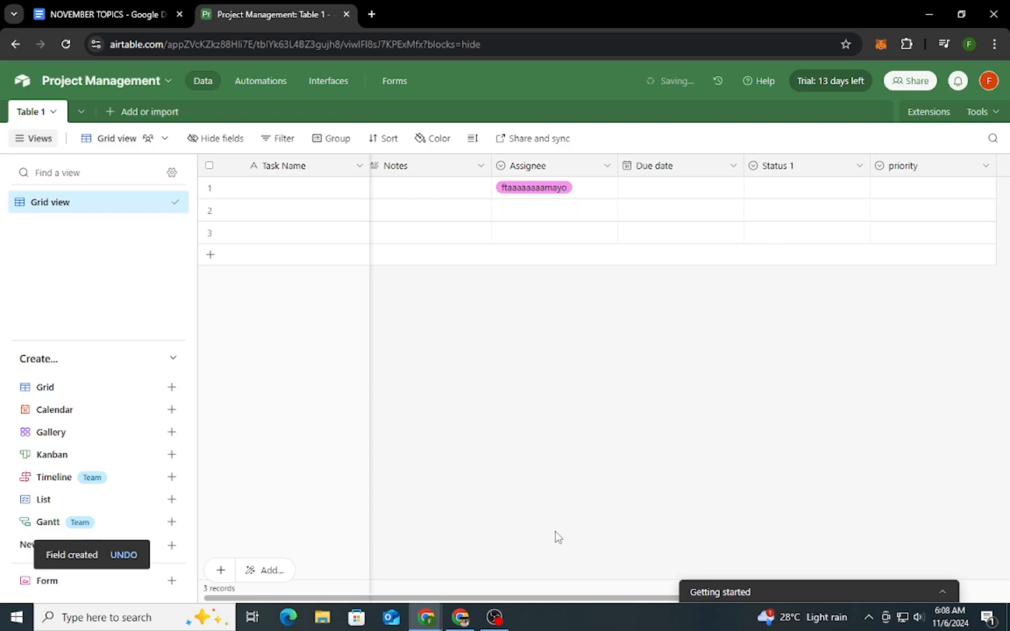
# - Add a long text field named notes 1 after the priority field and delete the original Notes field
pyautogui.moveTo(579, 597); pyautogui.dragTo(663, 599)
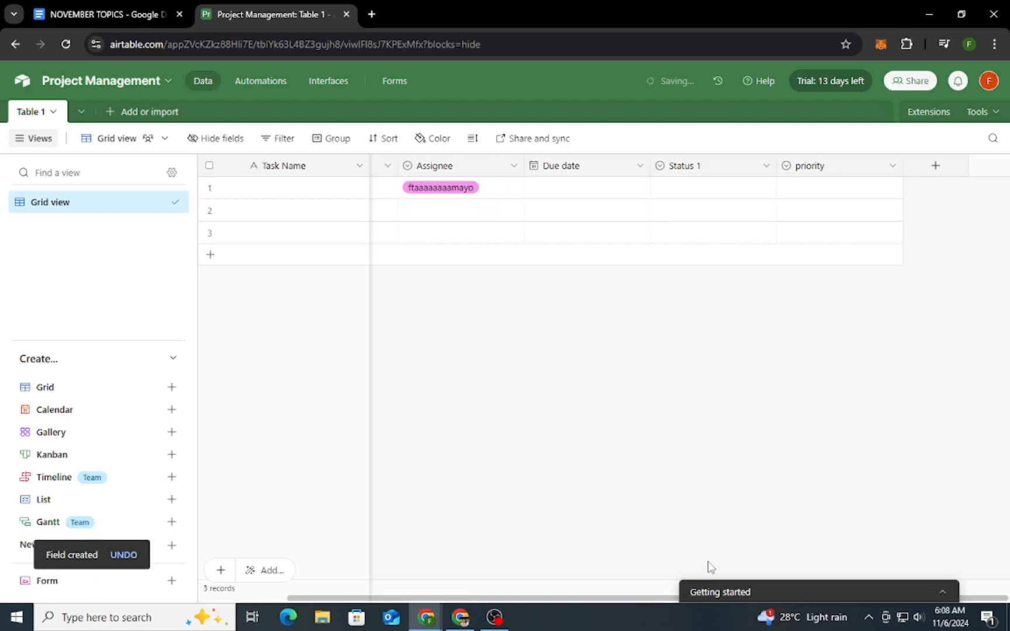
pyautogui.click(938, 169)
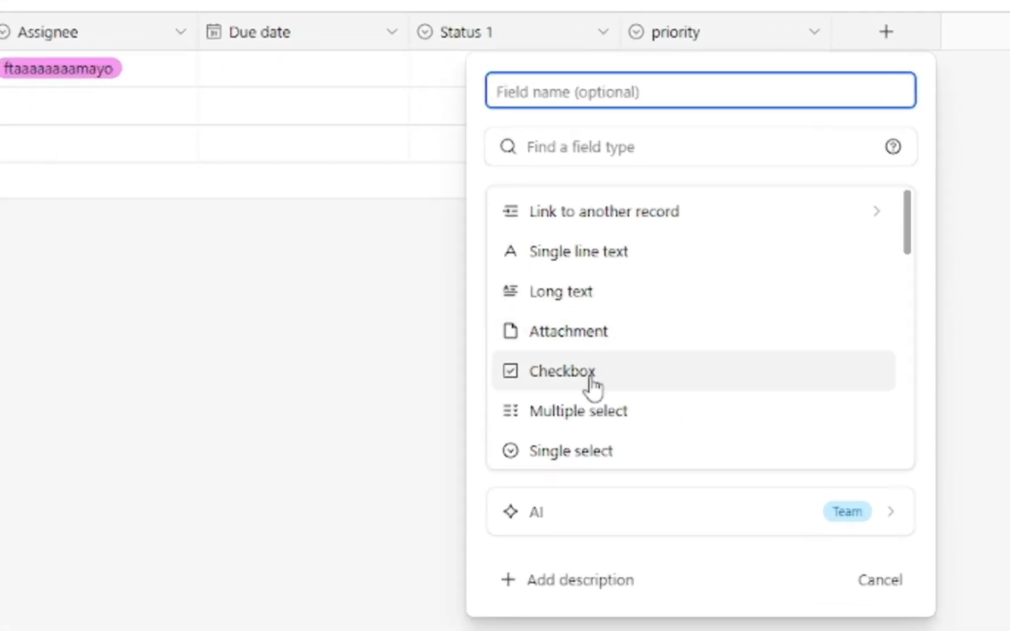
pyautogui.click(590, 295)
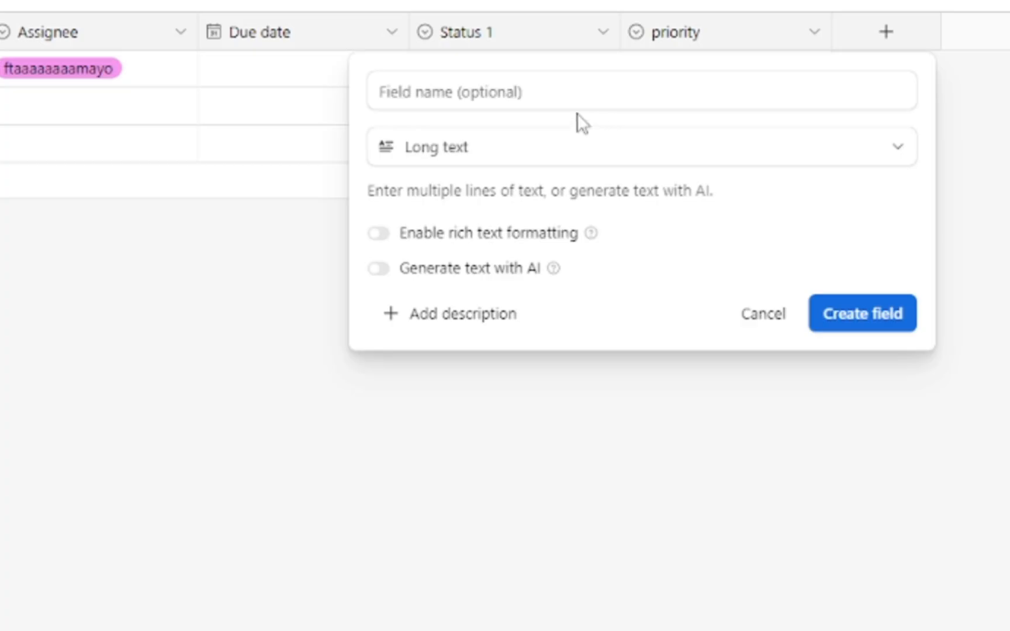
pyautogui.click(510, 92)
pyautogui.write('note')
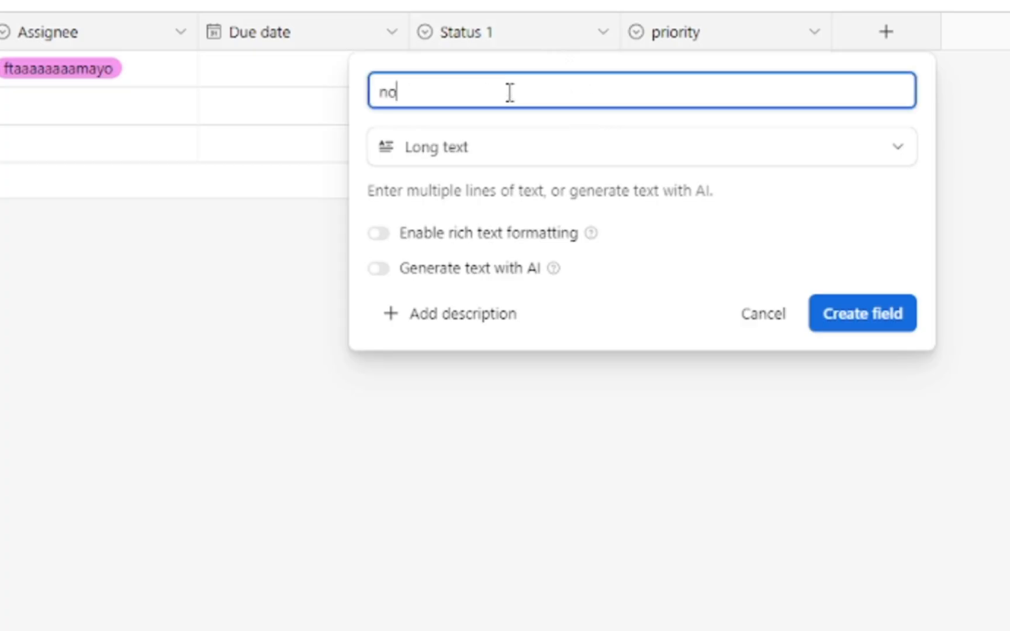
pyautogui.write('s')
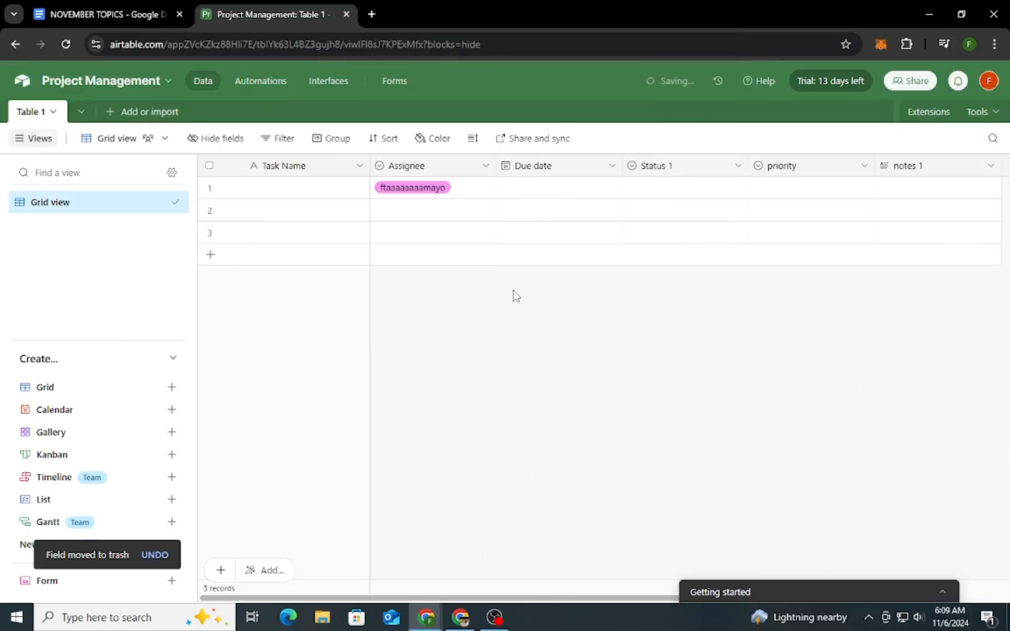
# - Name the first two tasks Create project outline and Design website layout
pyautogui.click(303, 194)
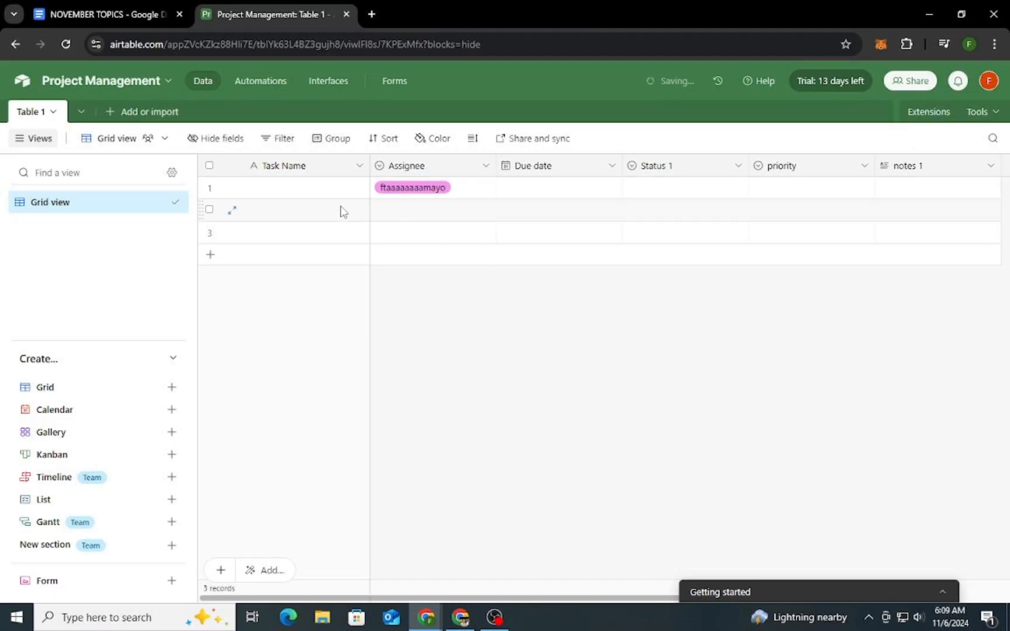
pyautogui.click(302, 193)
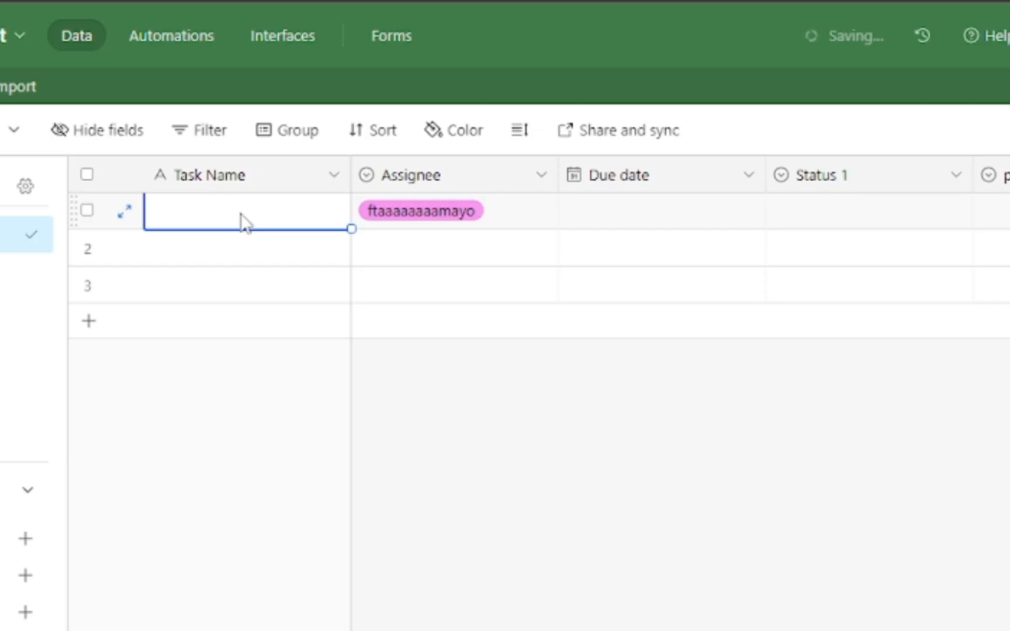
pyautogui.write('Create pr')
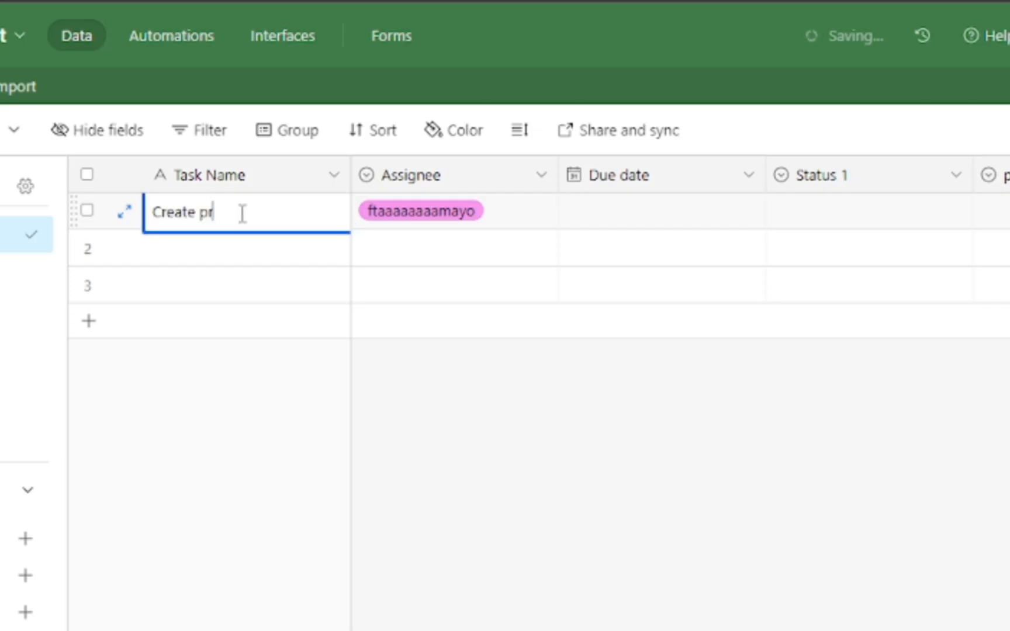
pyautogui.write('oject outline')
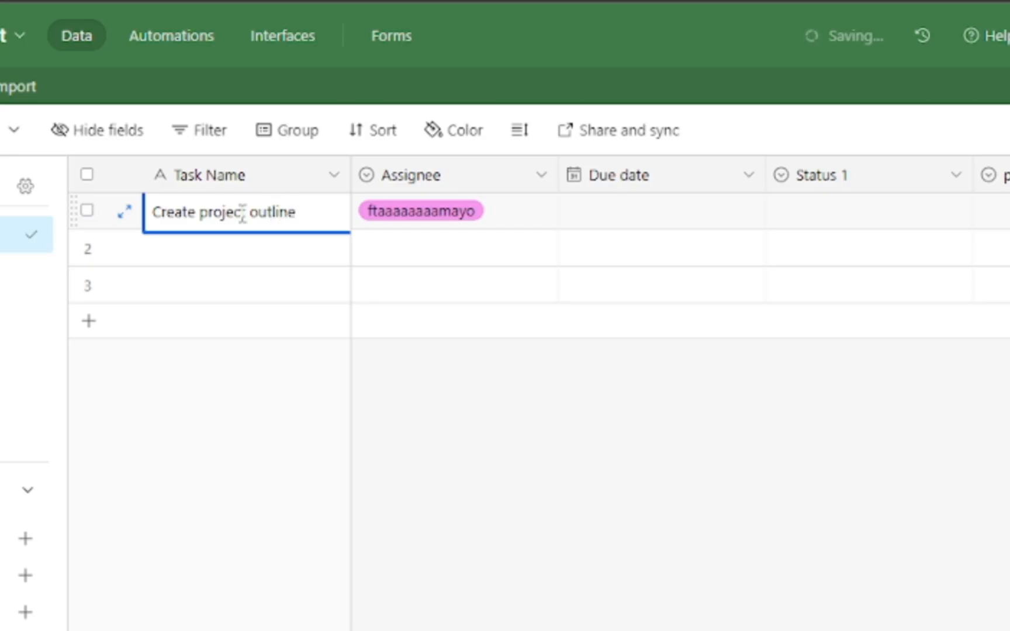
pyautogui.click(201, 259)
pyautogui.write('Design website layout')
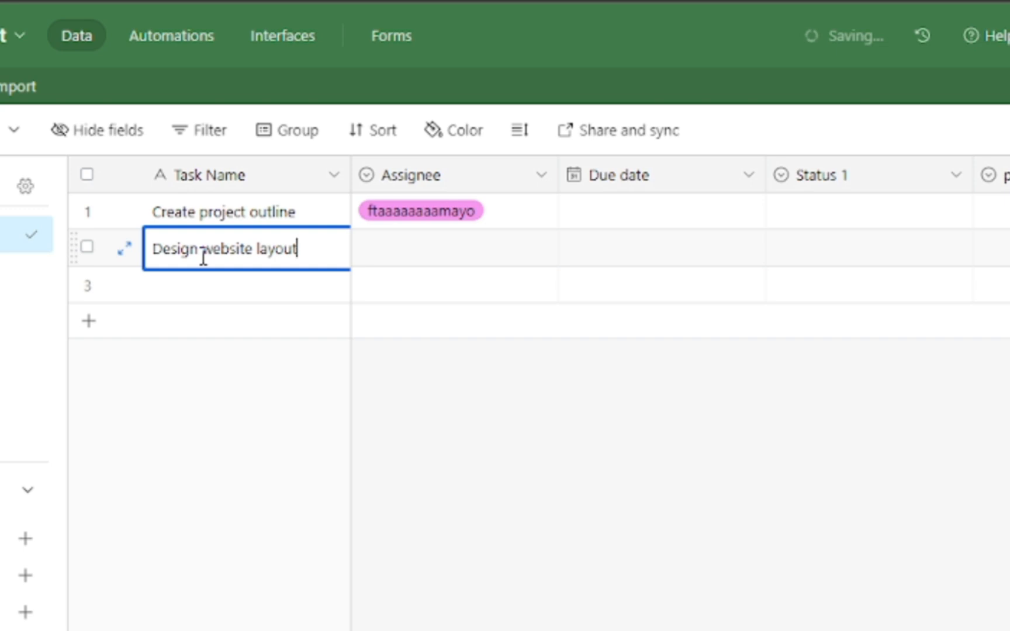
# - Assign the Design website layout task by adding the assignee's name as a new option in its Assignee cell
pyautogui.click(435, 270)
pyautogui.click(511, 248)
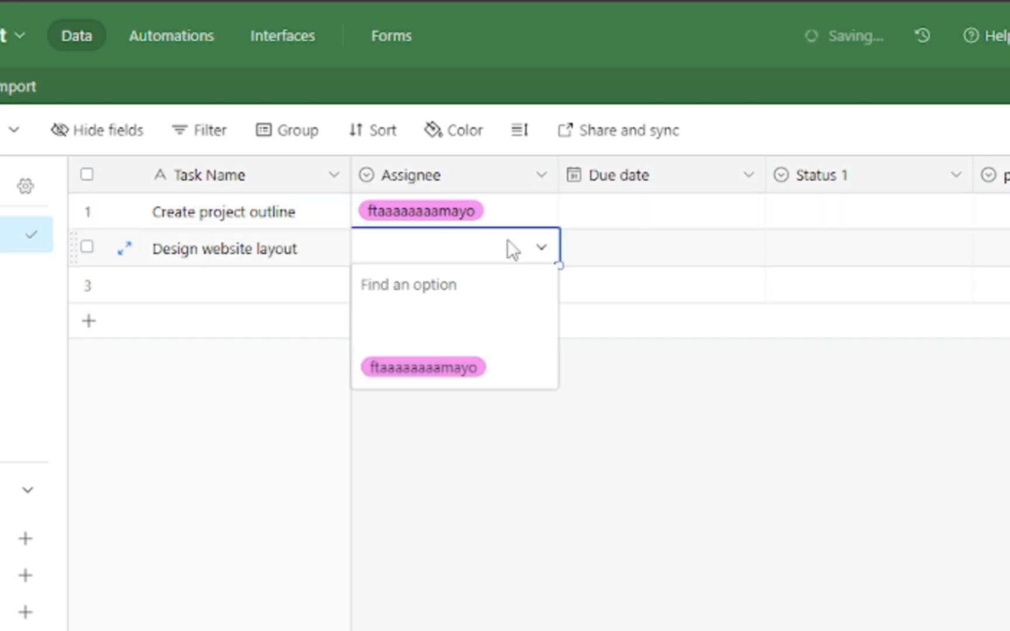
pyautogui.write('sky')
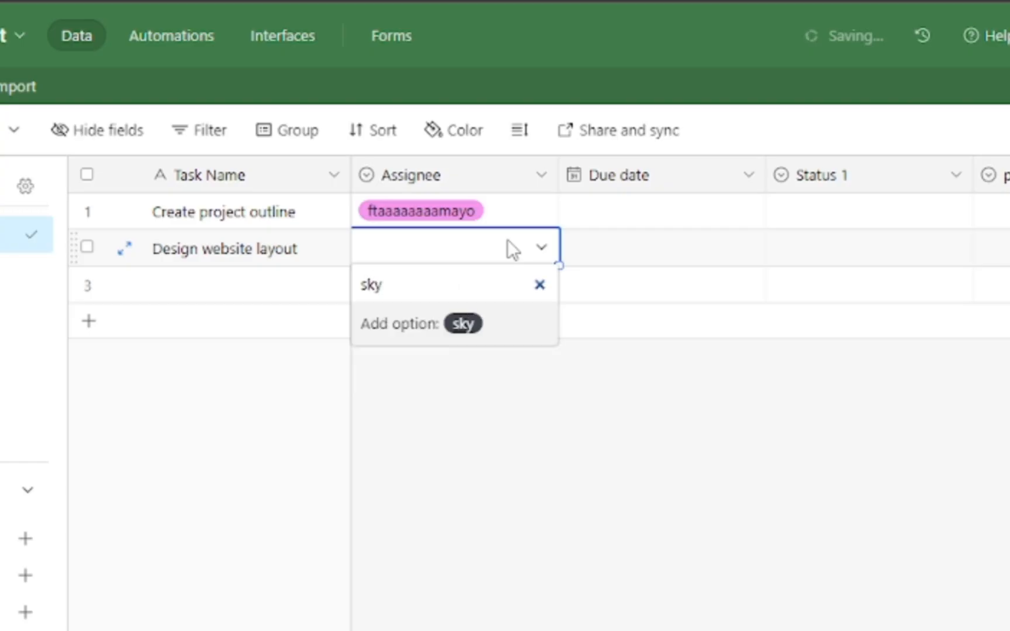
pyautogui.press('Return')
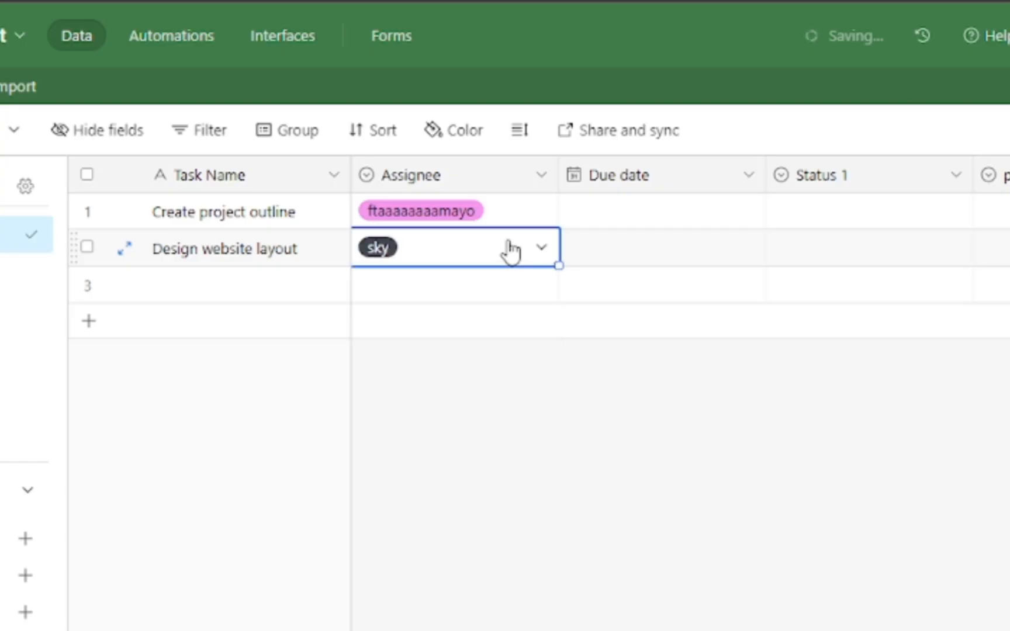
# - Set the due date of the Design website layout task to 11/7/2024
pyautogui.click(631, 261)
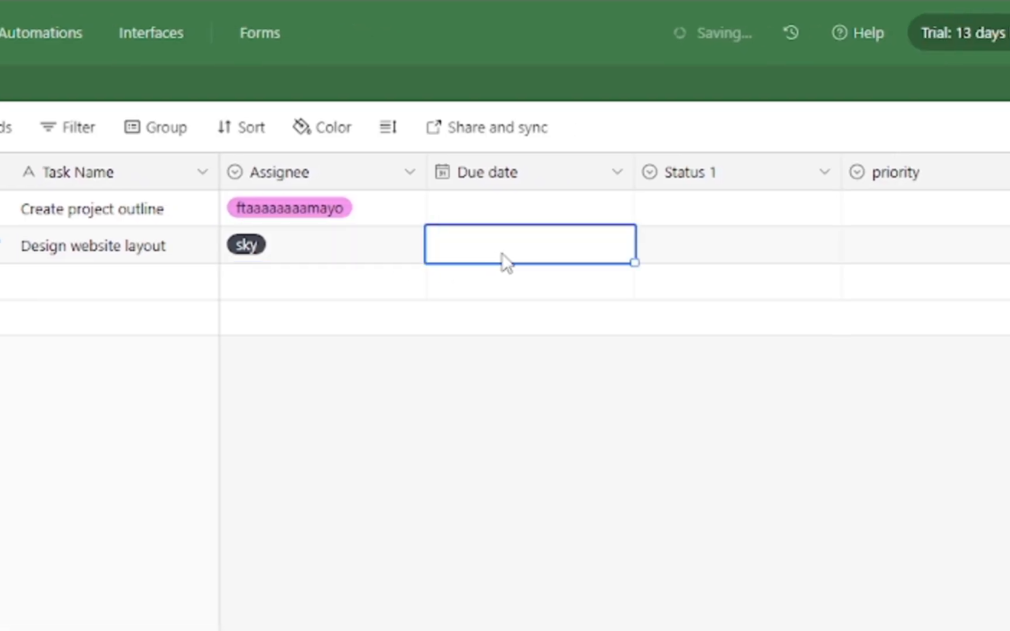
pyautogui.write('dec')
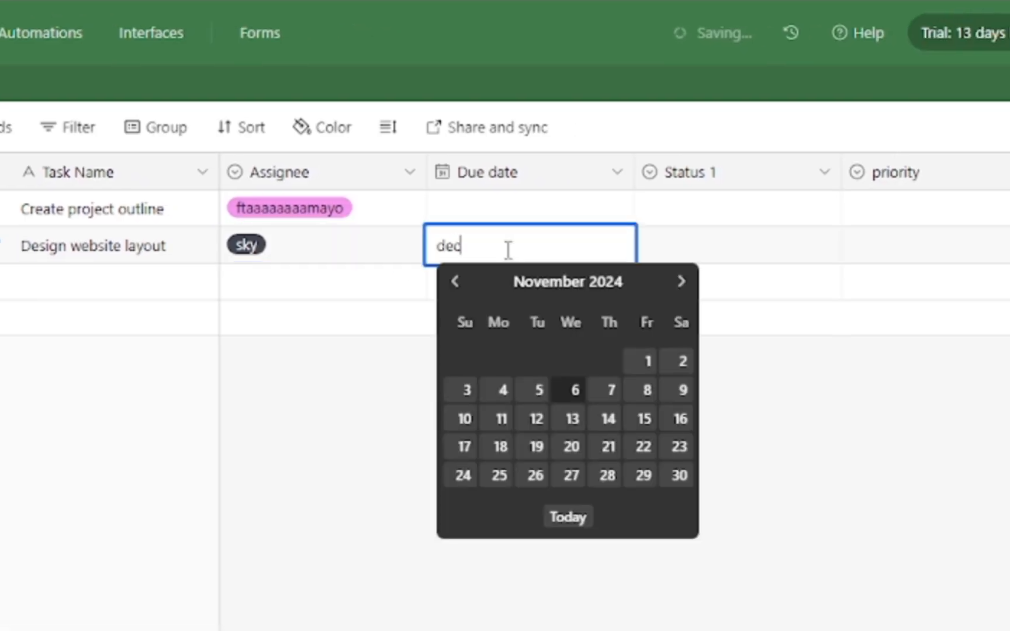
pyautogui.click(608, 389)
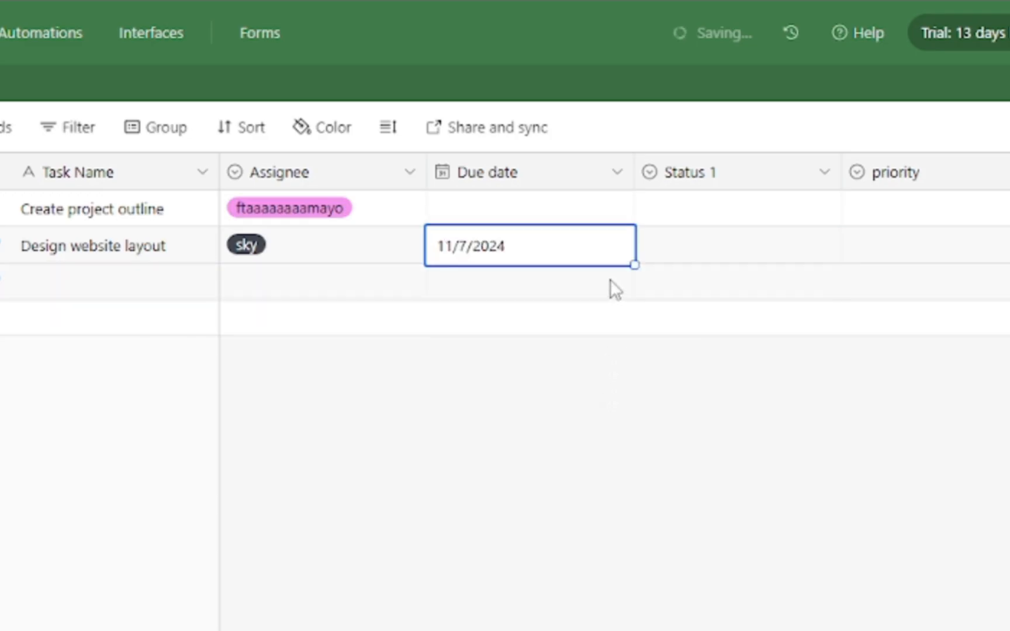
# - Set the Design website layout task's status to not started and its priority to high
pyautogui.click(701, 257)
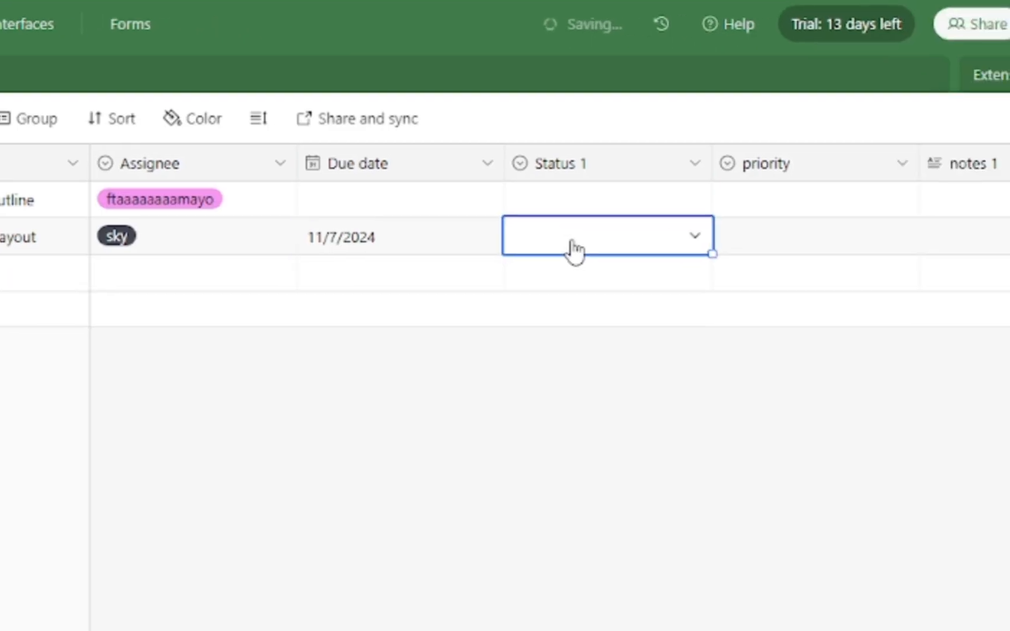
pyautogui.click(704, 259)
pyautogui.click(587, 358)
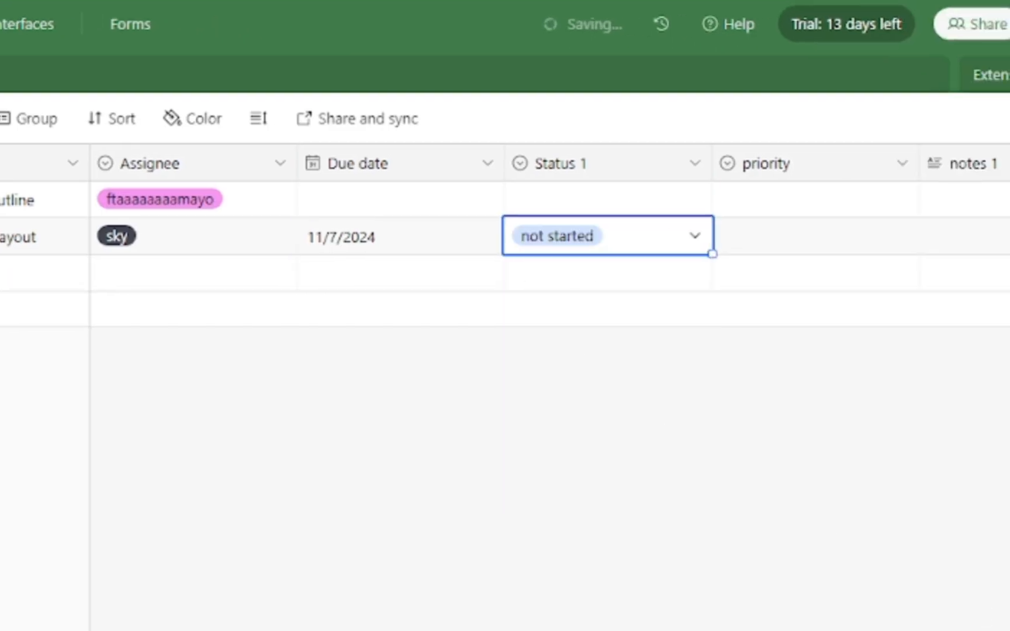
pyautogui.hscroll(3, 549, 292)
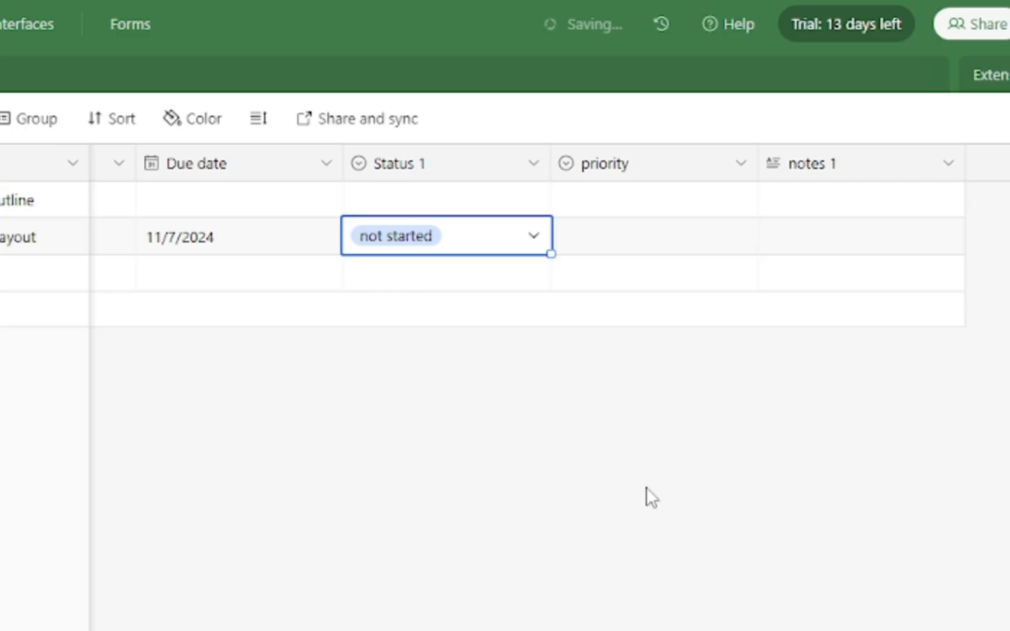
pyautogui.click(597, 246)
pyautogui.click(597, 245)
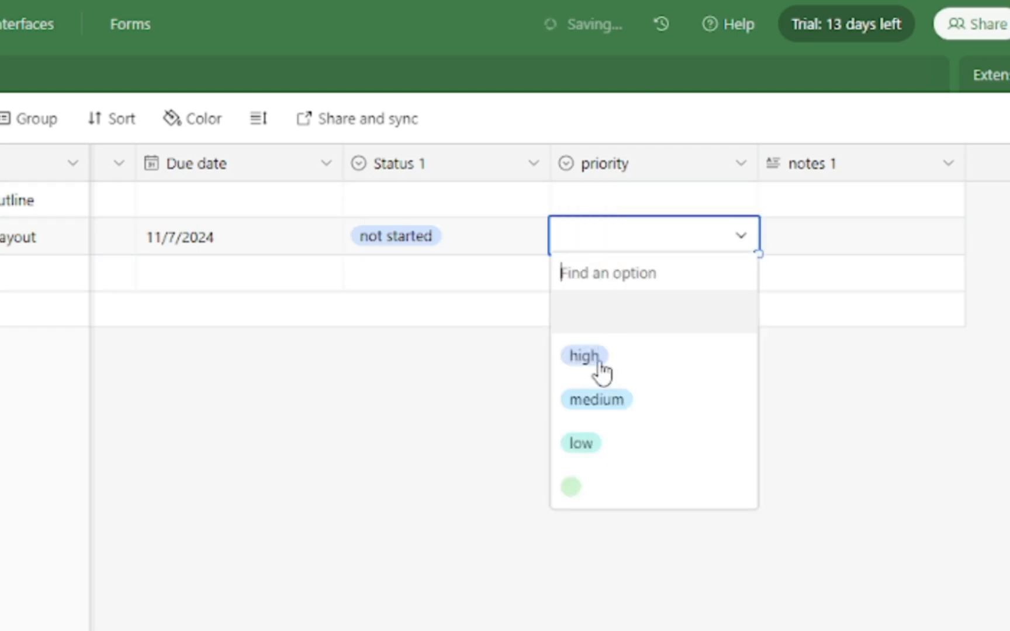
pyautogui.click(592, 360)
# - Enter the note "Do your best." for the Design website layout task
pyautogui.click(794, 240)
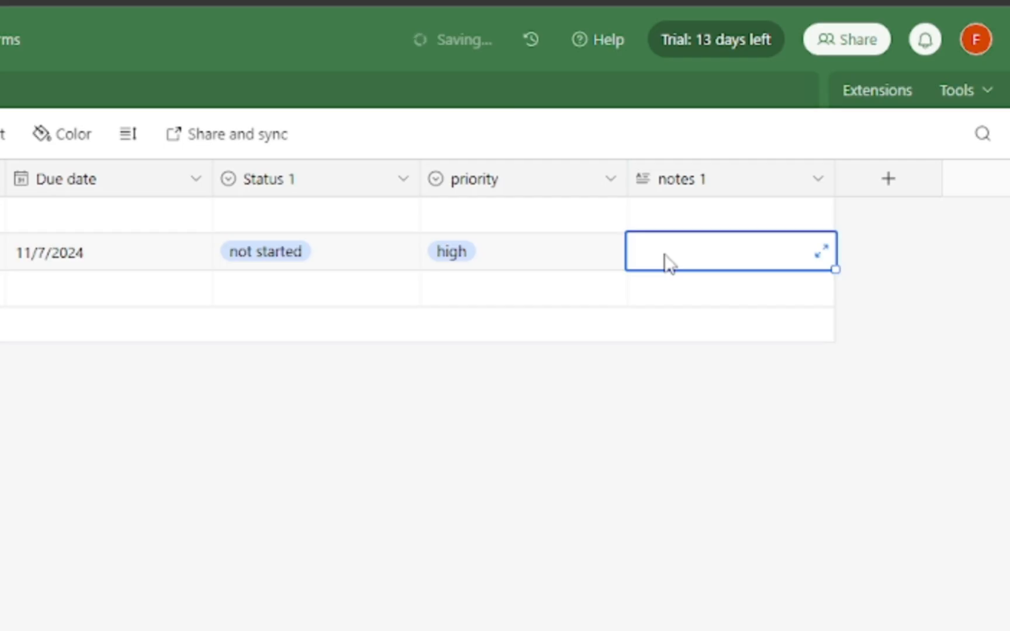
pyautogui.write('Do your')
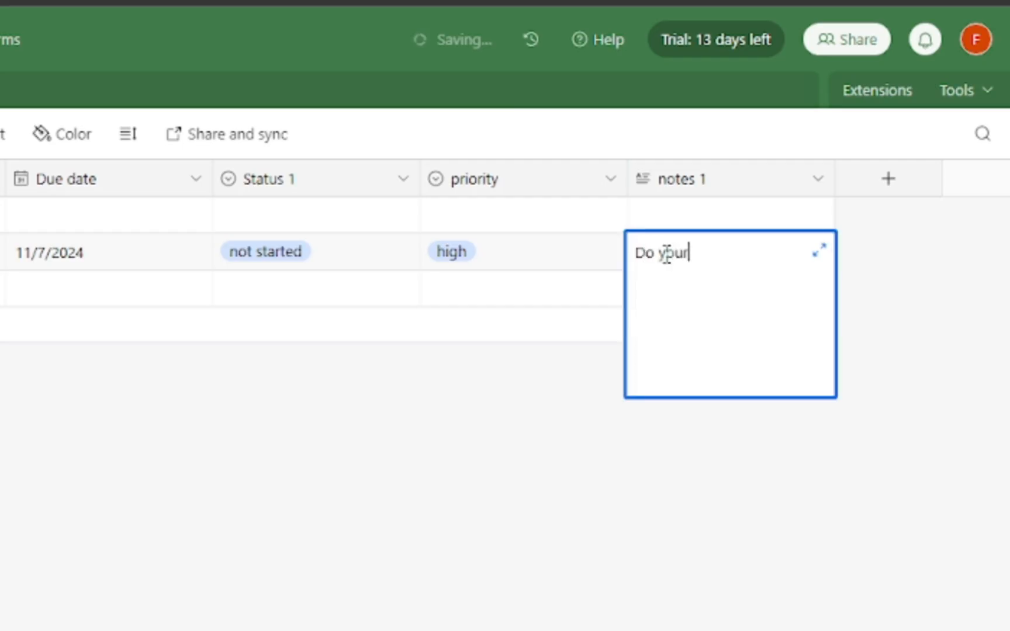
pyautogui.write(' best.')
pyautogui.press('Return')
pyautogui.click(600, 429)
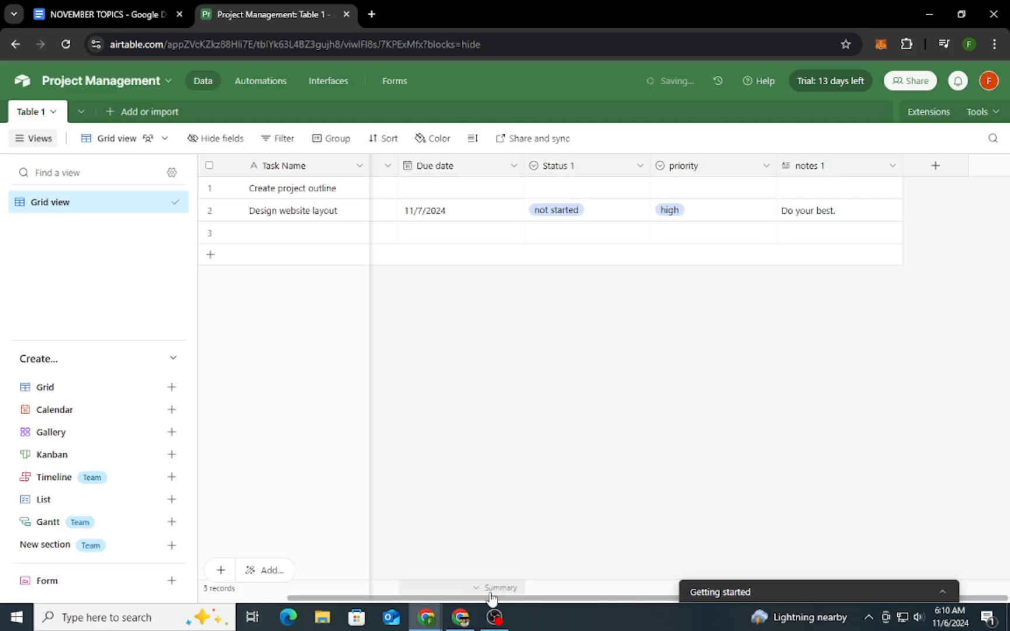
# - Create a collaborative Calendar view that places the tasks by their Due date field, and dismiss the shared-view introduction
pyautogui.moveTo(489, 597); pyautogui.dragTo(442, 563)
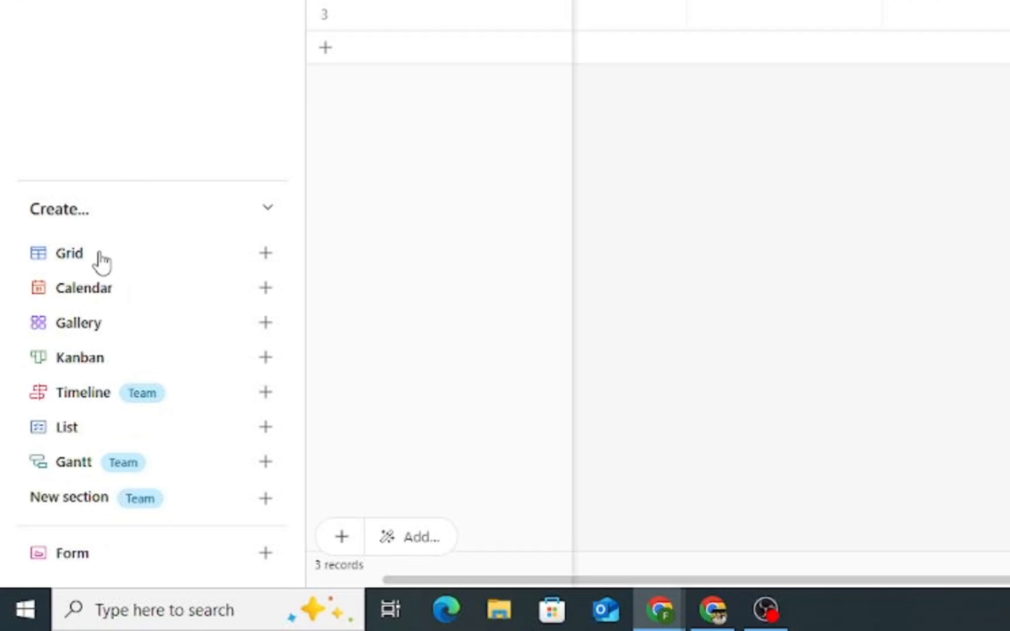
pyautogui.moveTo(94, 300)
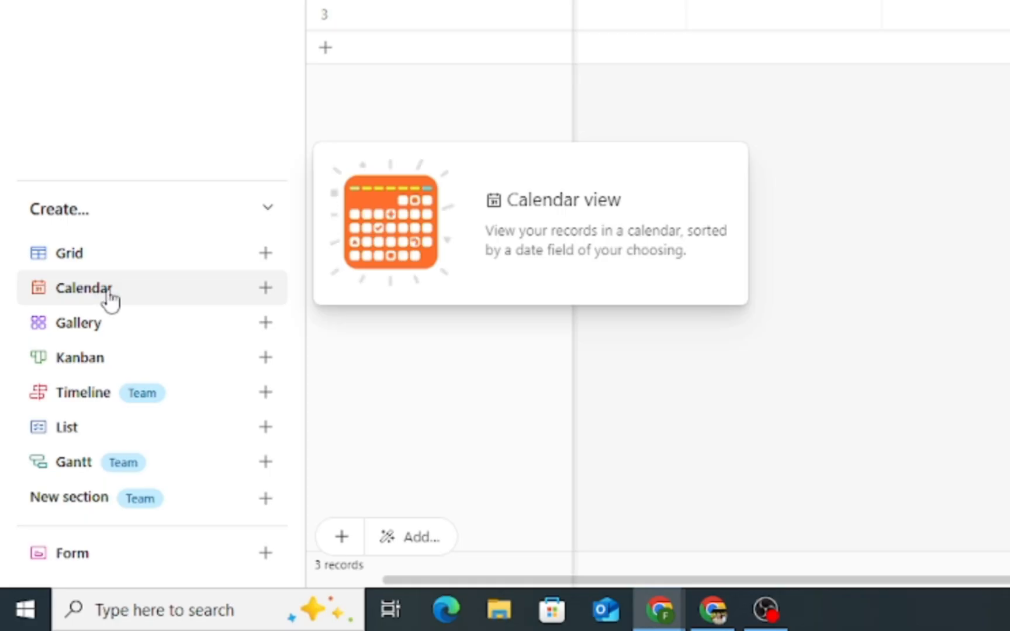
pyautogui.click(270, 291)
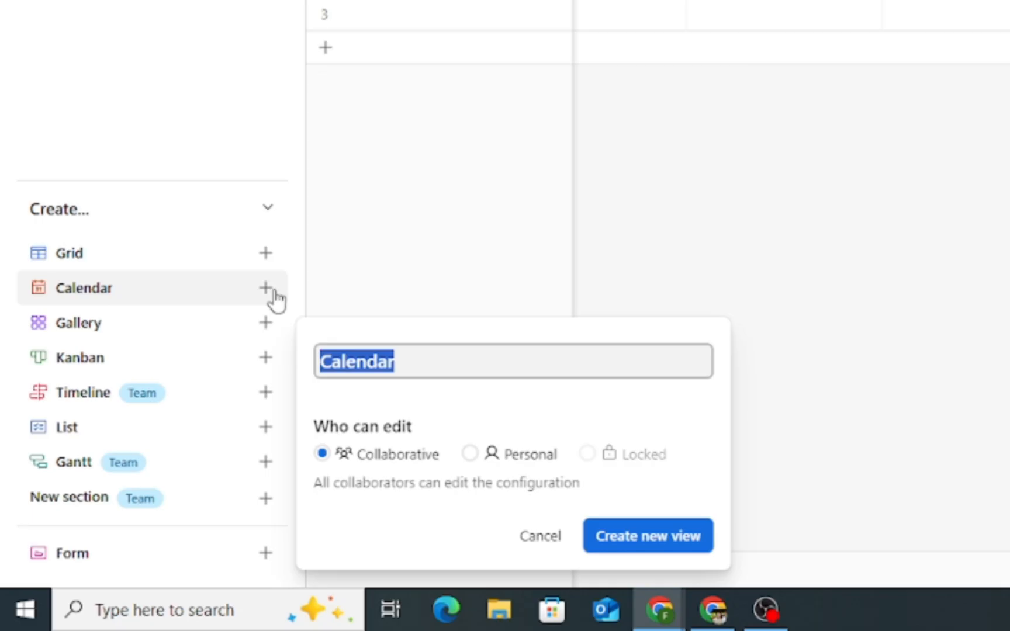
pyautogui.click(632, 541)
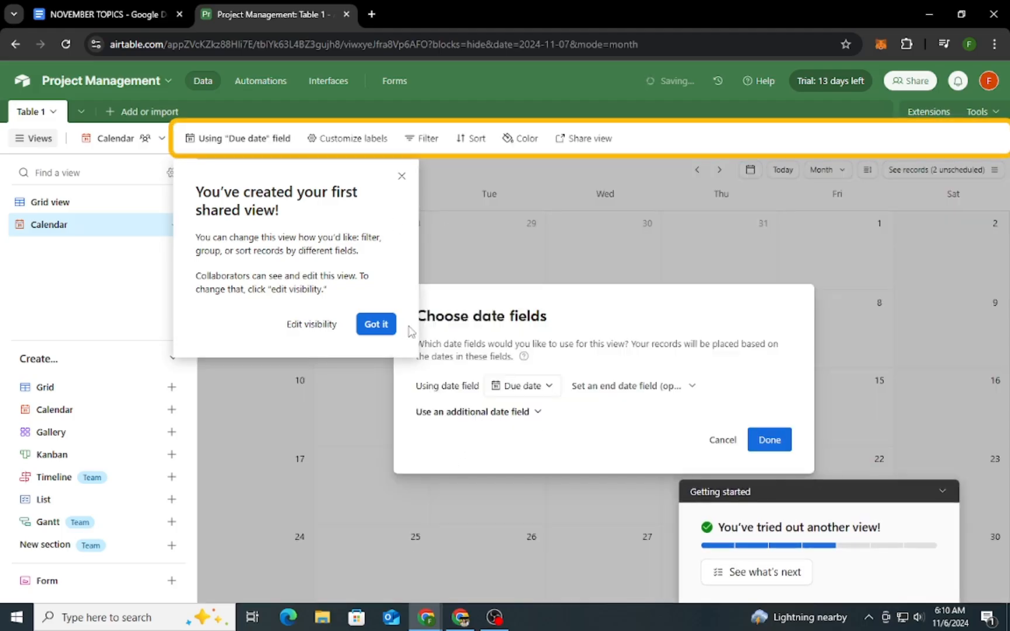
pyautogui.click(376, 325)
pyautogui.click(941, 491)
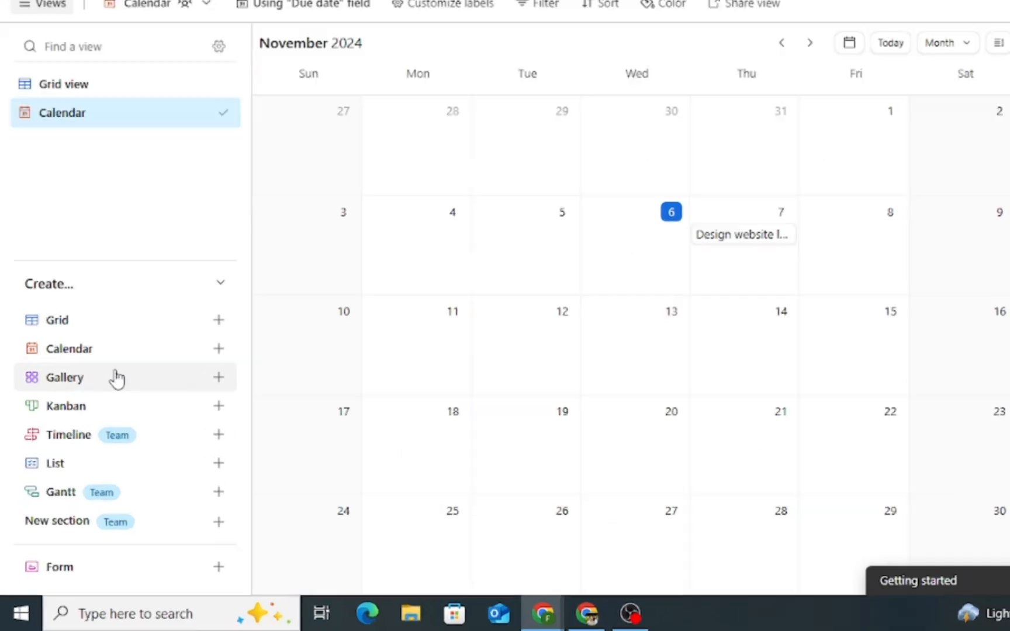
# - Create a collaborative Kanban view with its cards stacked by the Assignee field
pyautogui.click(218, 405)
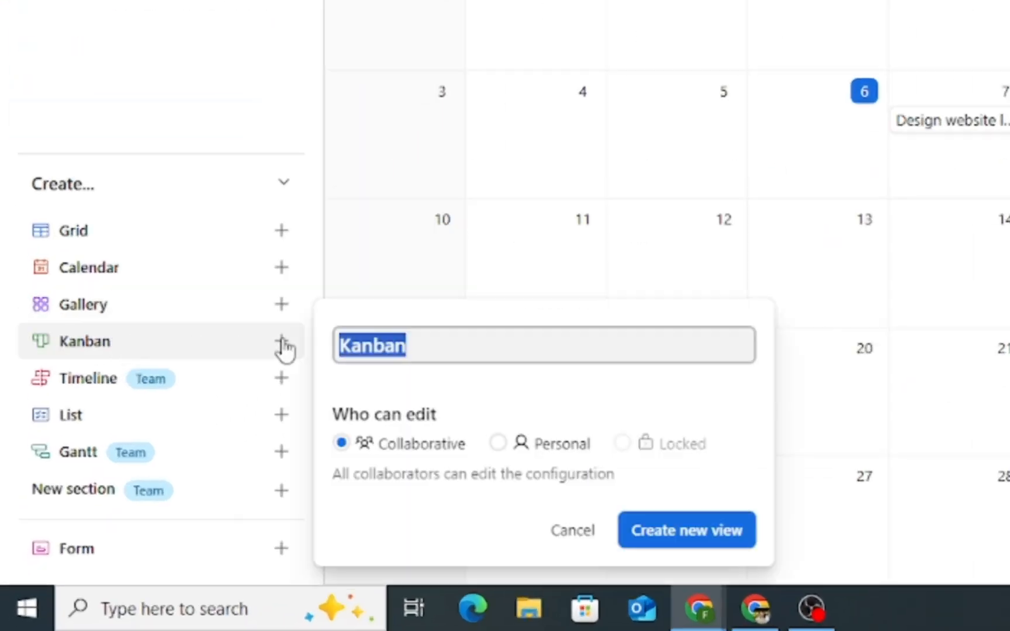
pyautogui.click(713, 543)
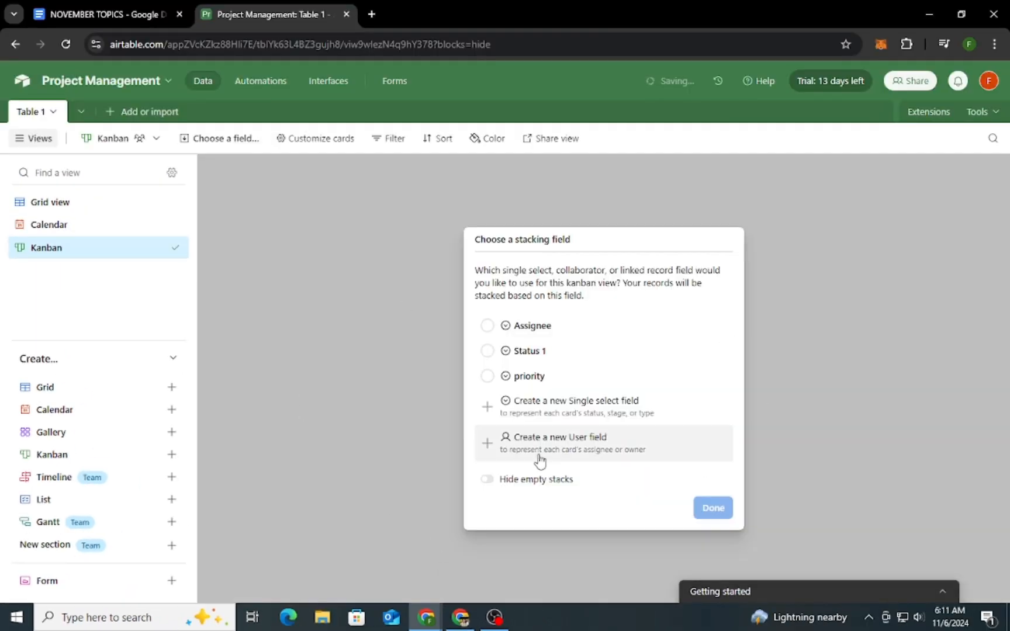
pyautogui.click(488, 326)
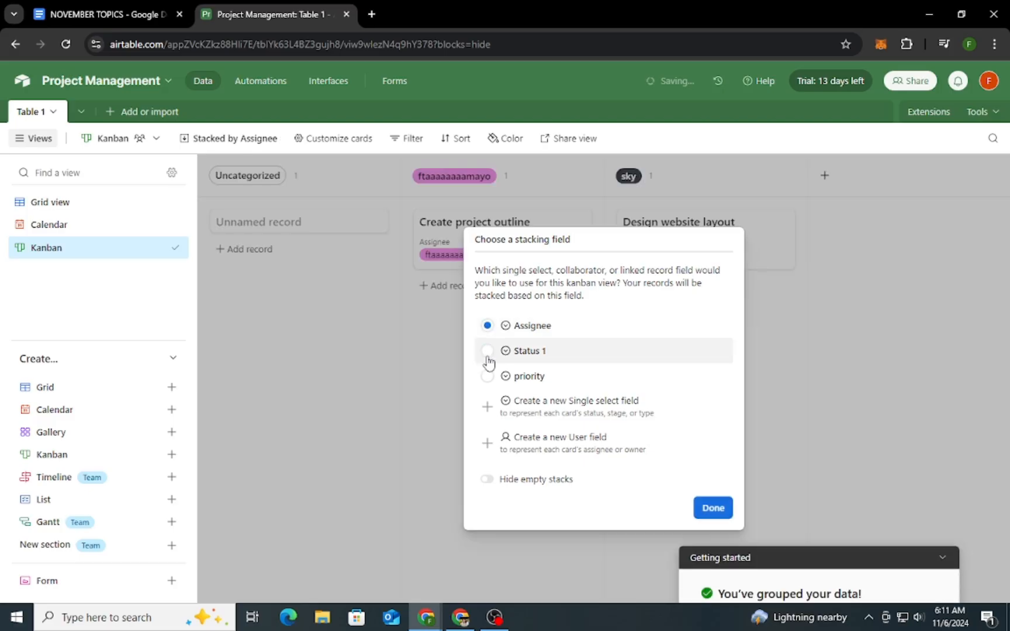
pyautogui.click(487, 351)
pyautogui.click(488, 329)
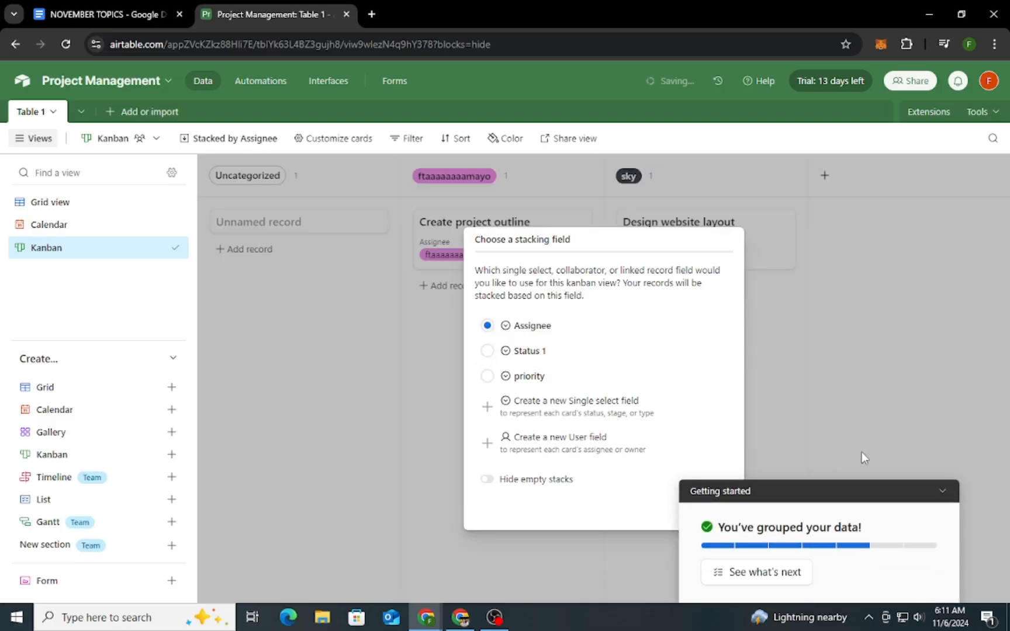
pyautogui.click(940, 491)
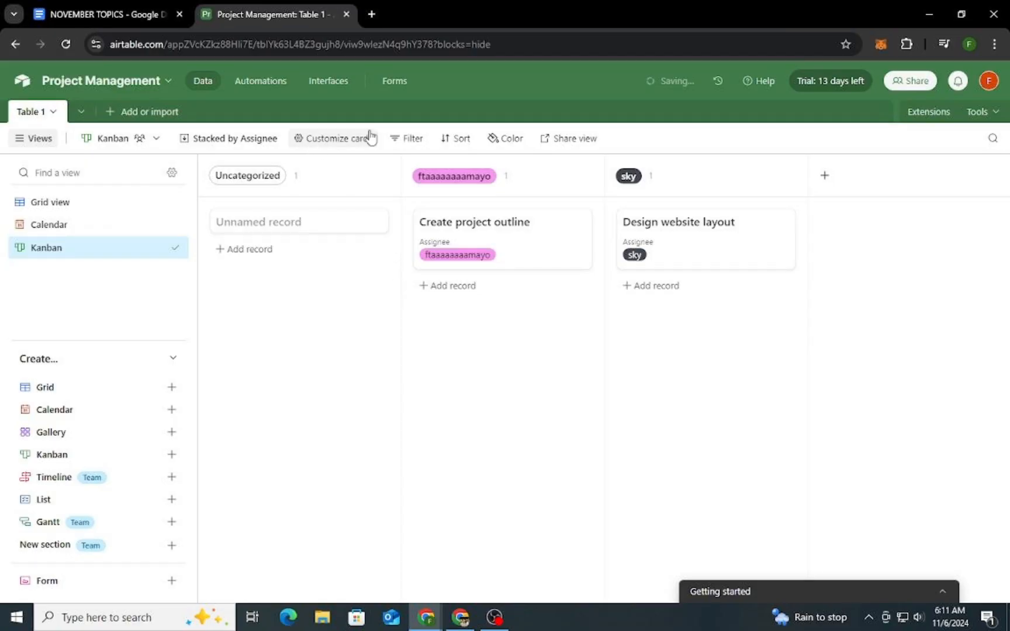
# - Add a filter condition "Task Name contains" with no value to the Kanban view and decline the personal filter suggestion
pyautogui.click(278, 107)
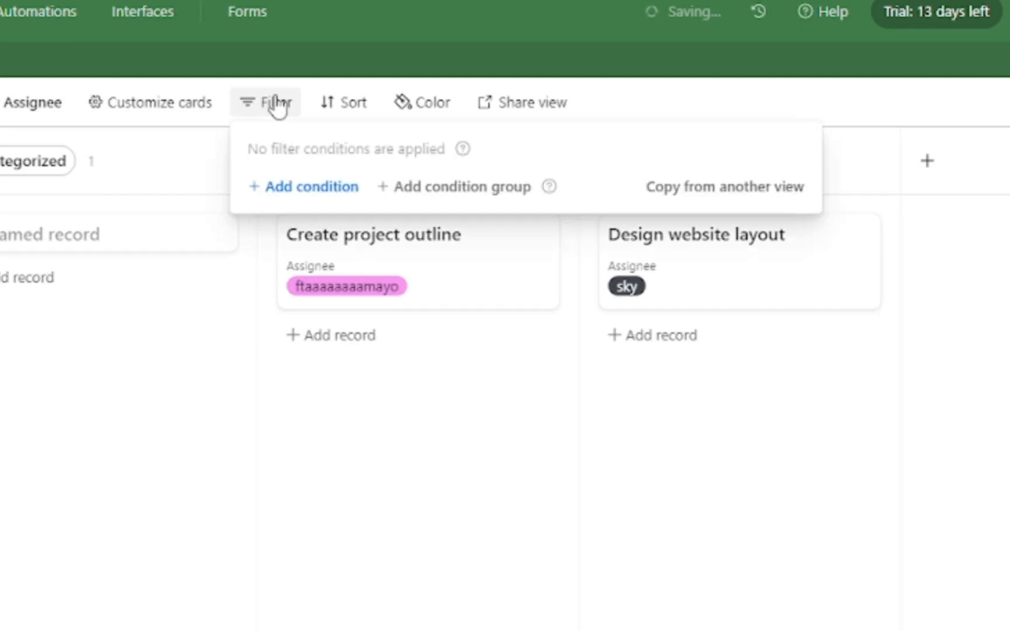
pyautogui.click(309, 186)
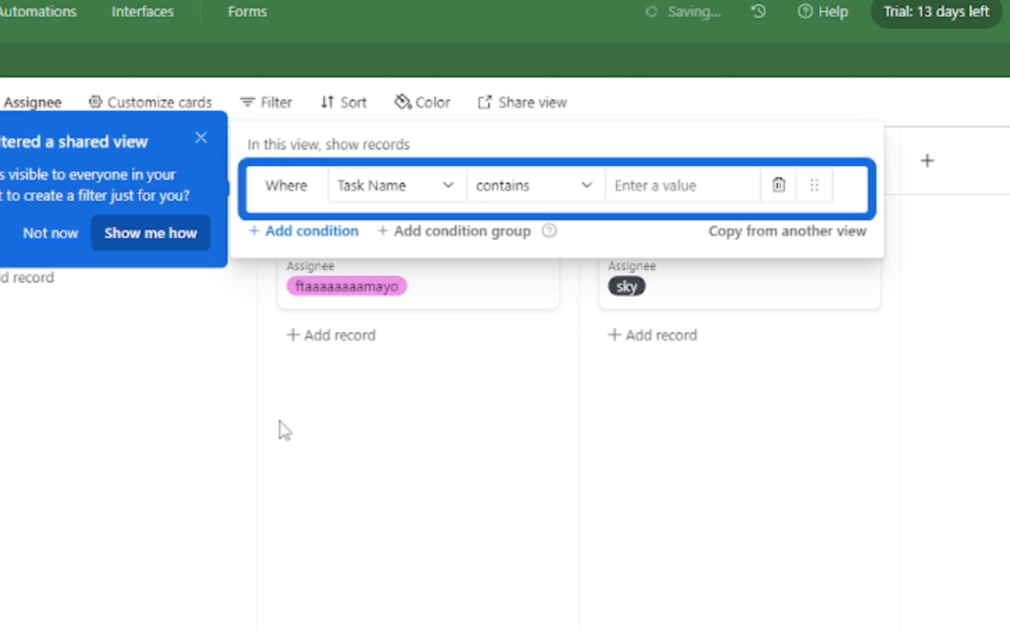
pyautogui.click(27, 237)
pyautogui.click(186, 333)
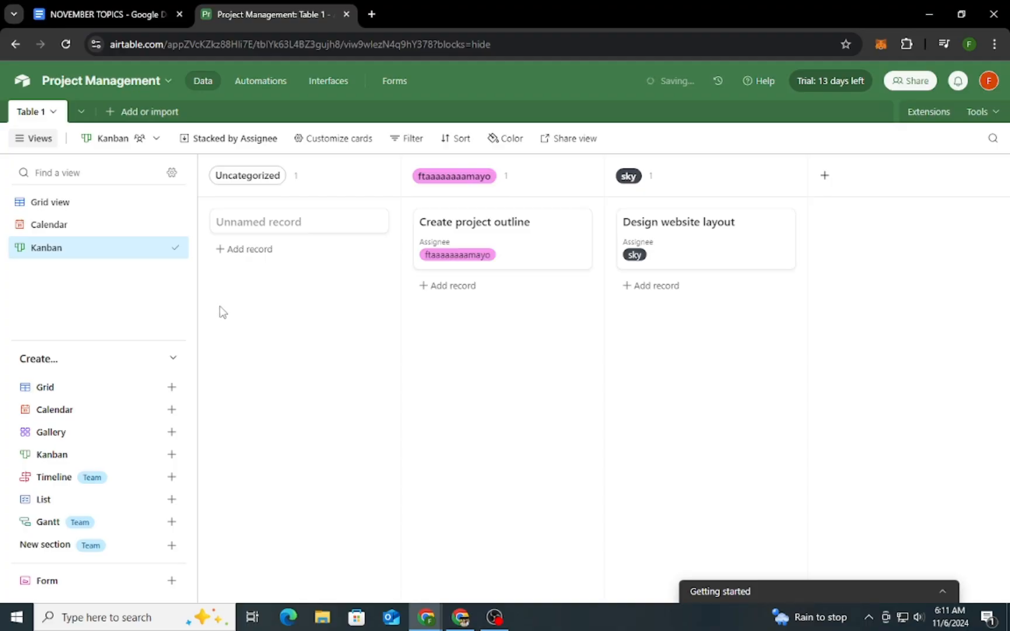
# - Return to the grid view and look at the settings for a new Attachment field without creating it
pyautogui.click(59, 204)
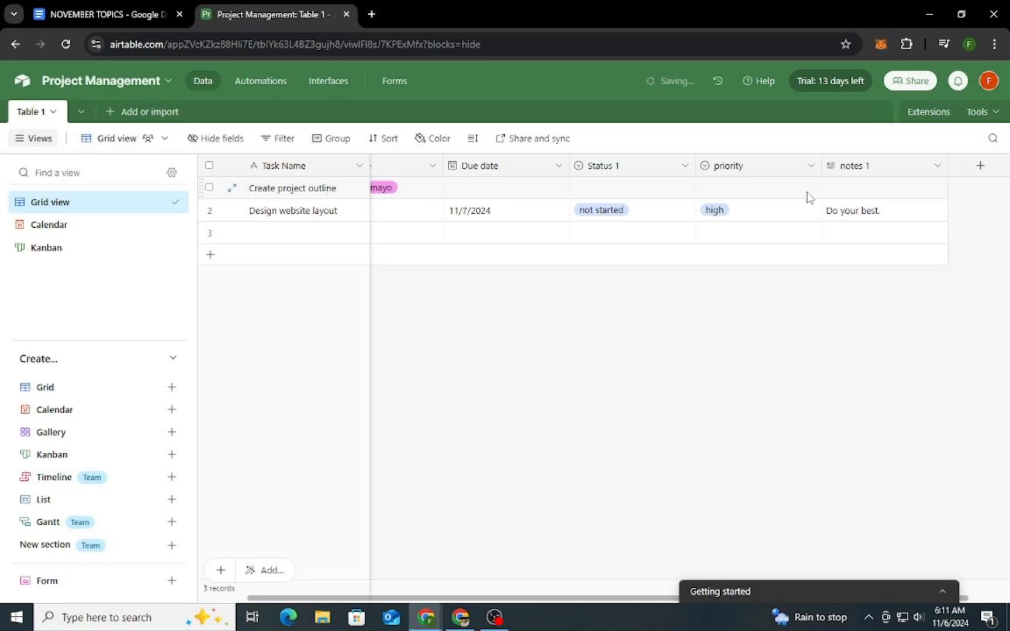
pyautogui.click(980, 170)
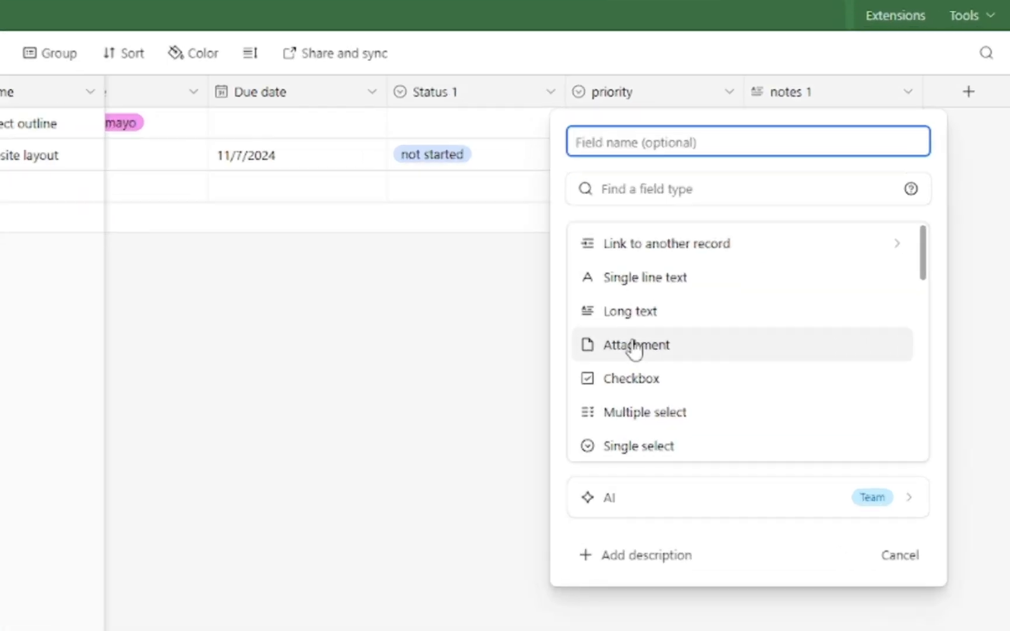
pyautogui.click(745, 342)
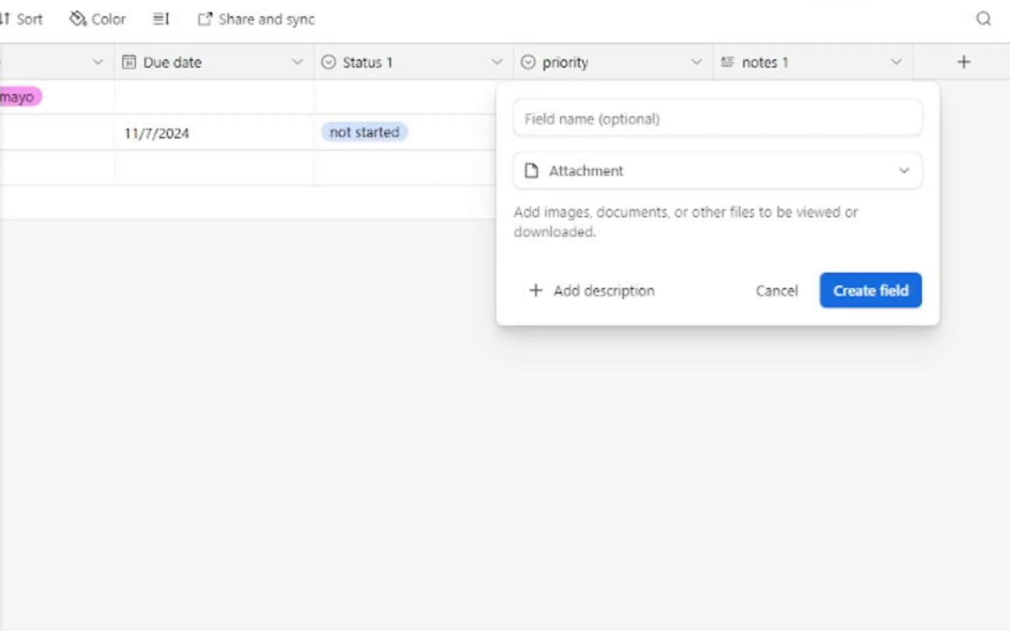
pyautogui.click(776, 290)
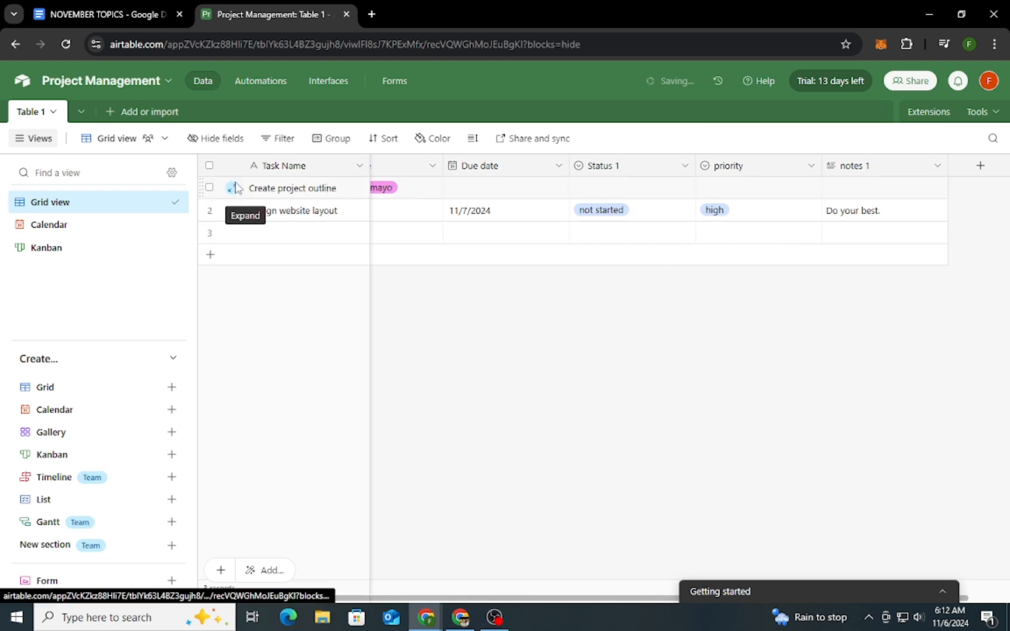
# - Look at the expanded Create project outline record with its comments area, and at the grid view's sharing and syncing options
pyautogui.click(234, 187)
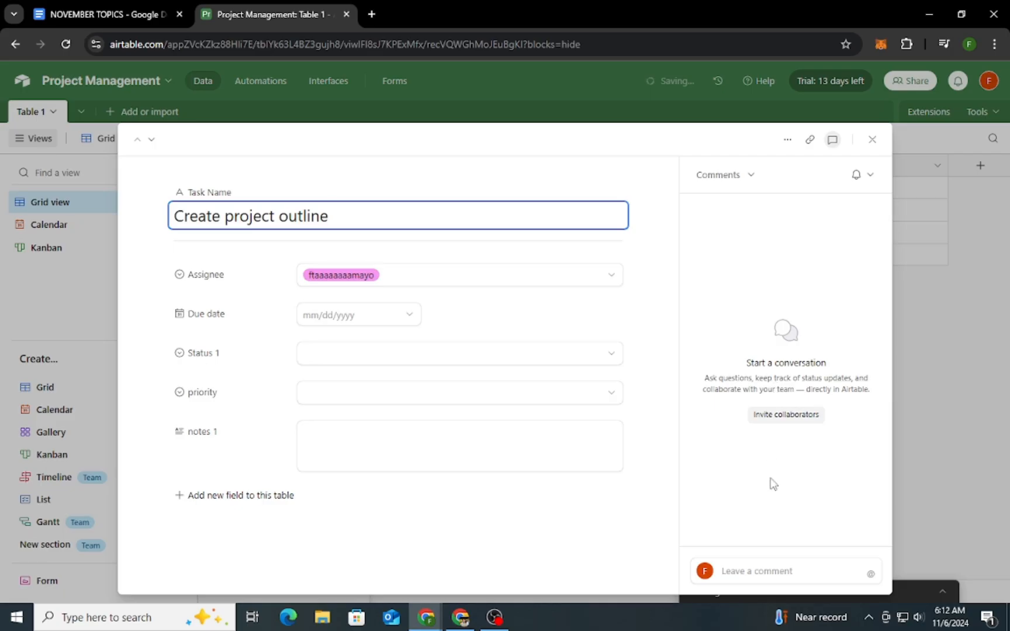
pyautogui.click(873, 141)
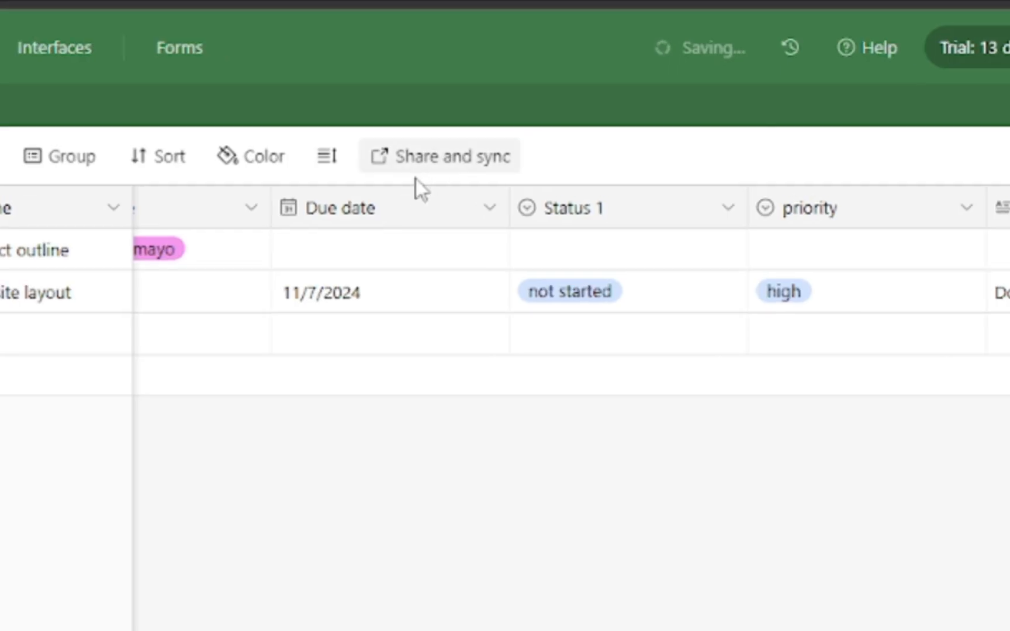
pyautogui.click(472, 166)
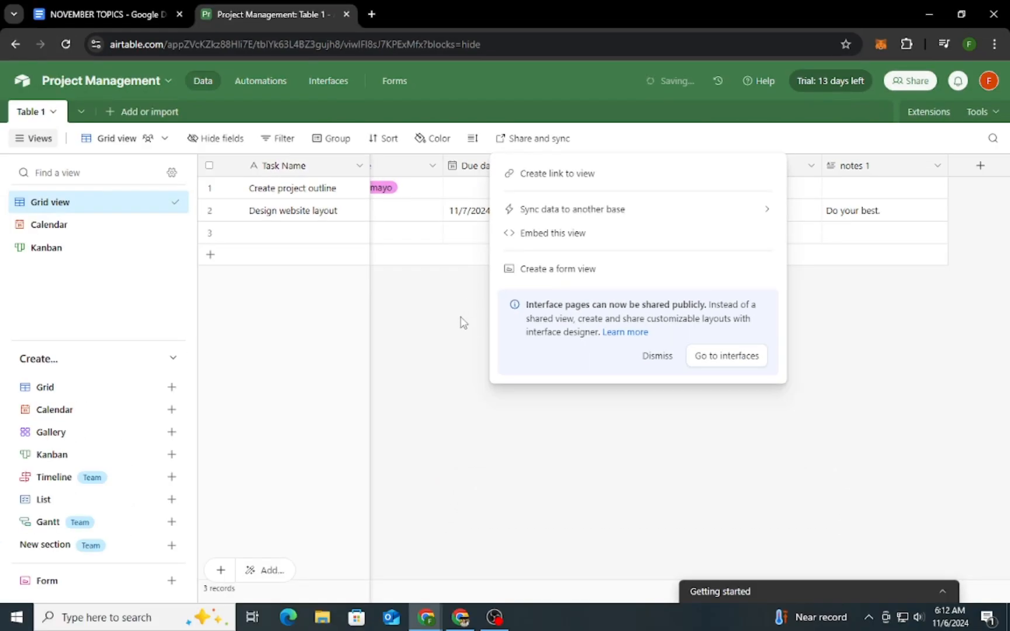
pyautogui.click(463, 322)
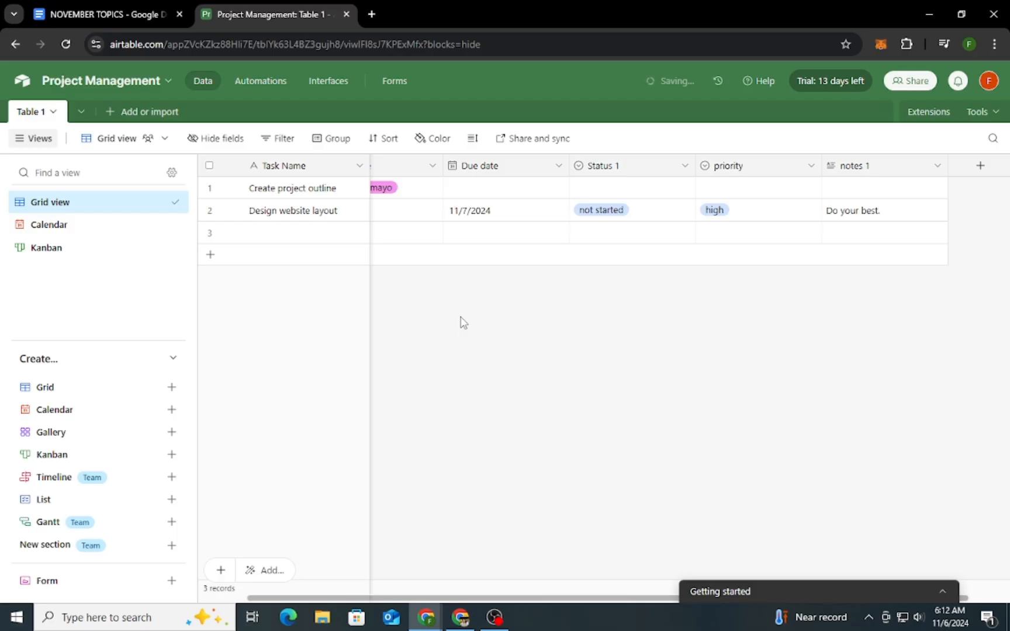
# - Create an automation with a record-updated trigger and a send-email action, dismissing the AI introduction
pyautogui.click(270, 82)
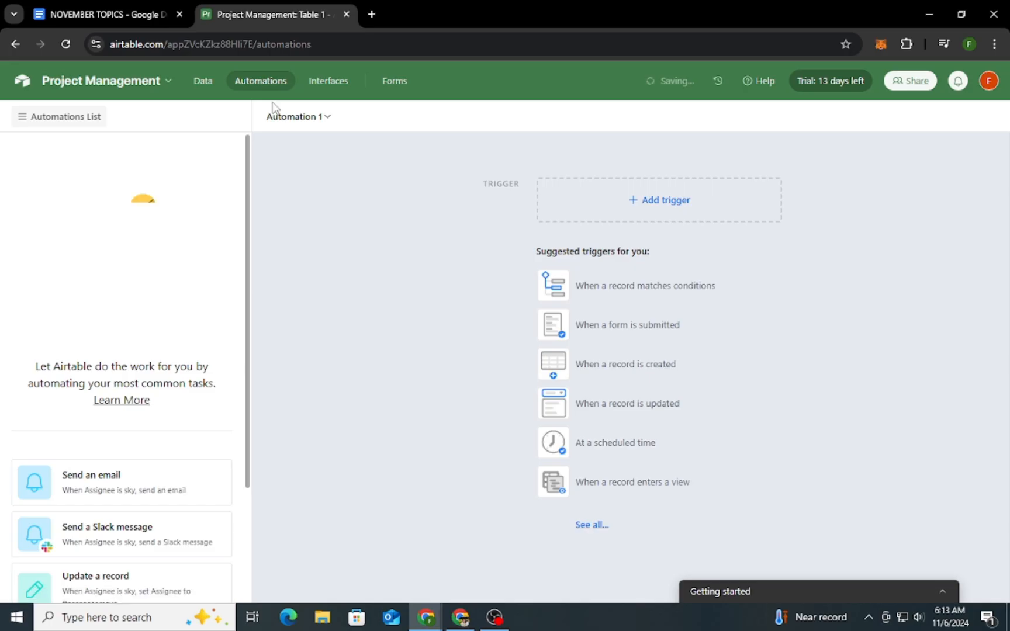
pyautogui.click(647, 211)
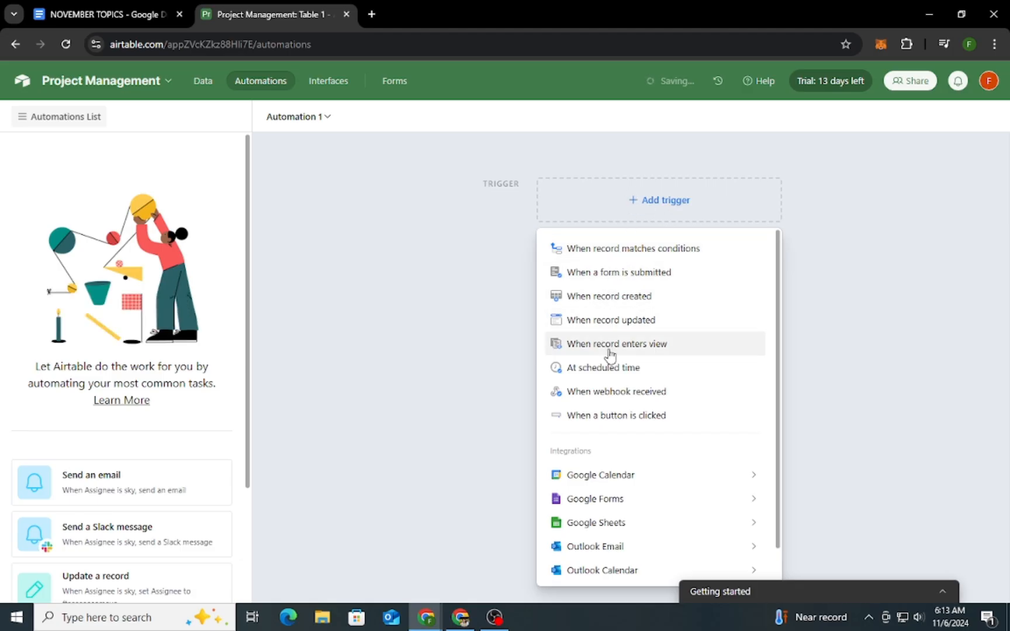
pyautogui.click(566, 324)
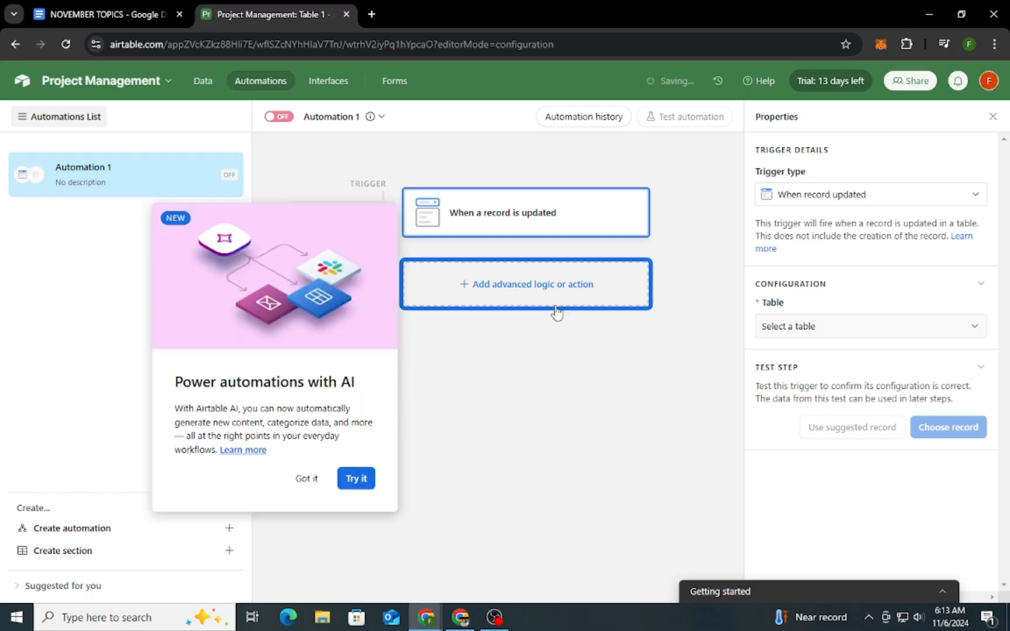
pyautogui.click(524, 291)
pyautogui.click(313, 475)
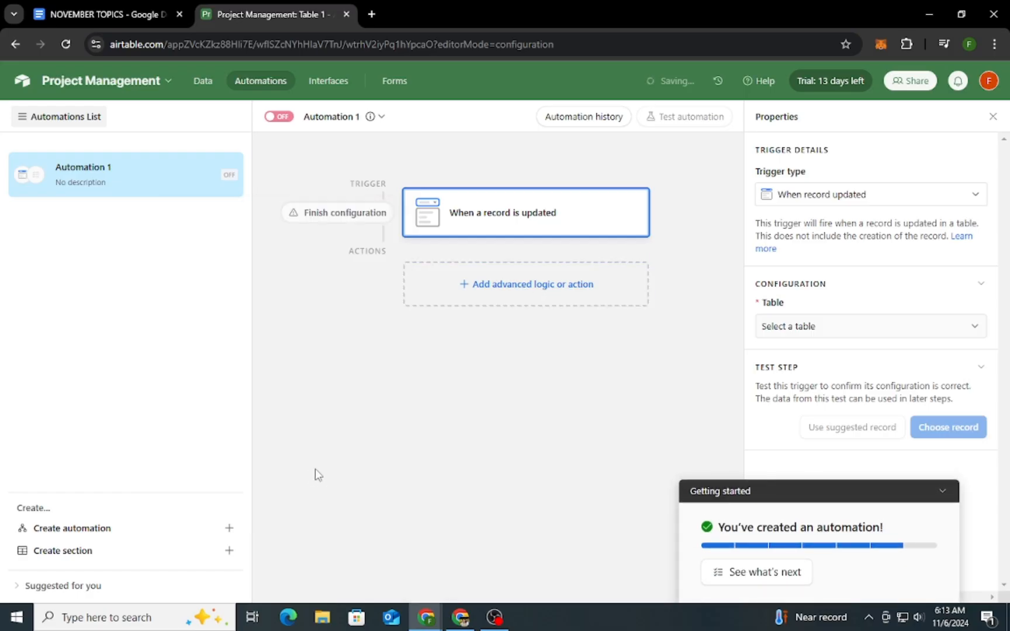
pyautogui.click(498, 291)
pyautogui.click(461, 477)
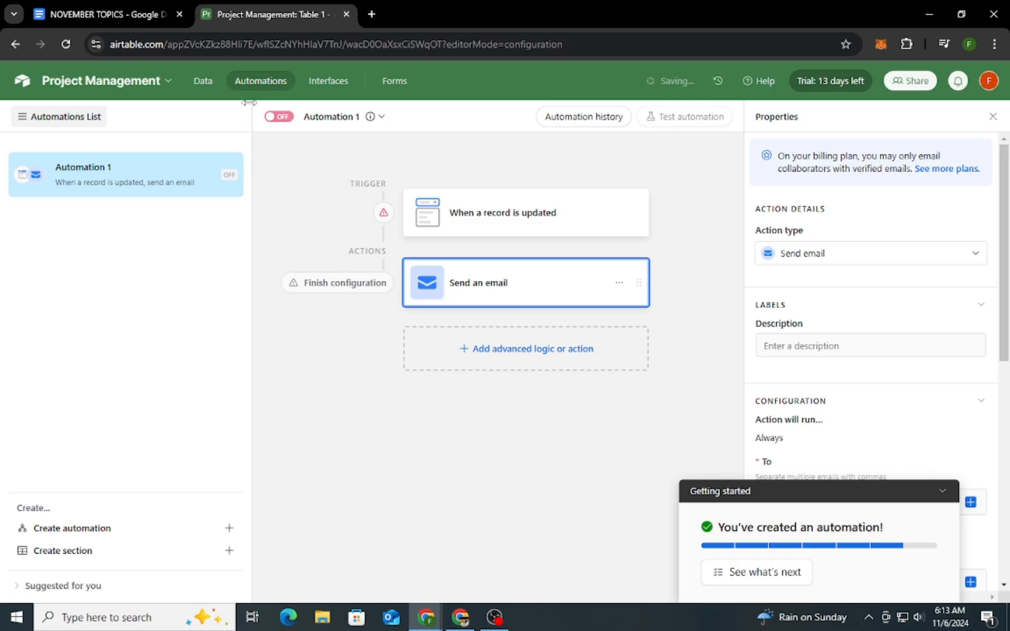
# - Open the Interfaces page of the Project Management base
pyautogui.click(330, 82)
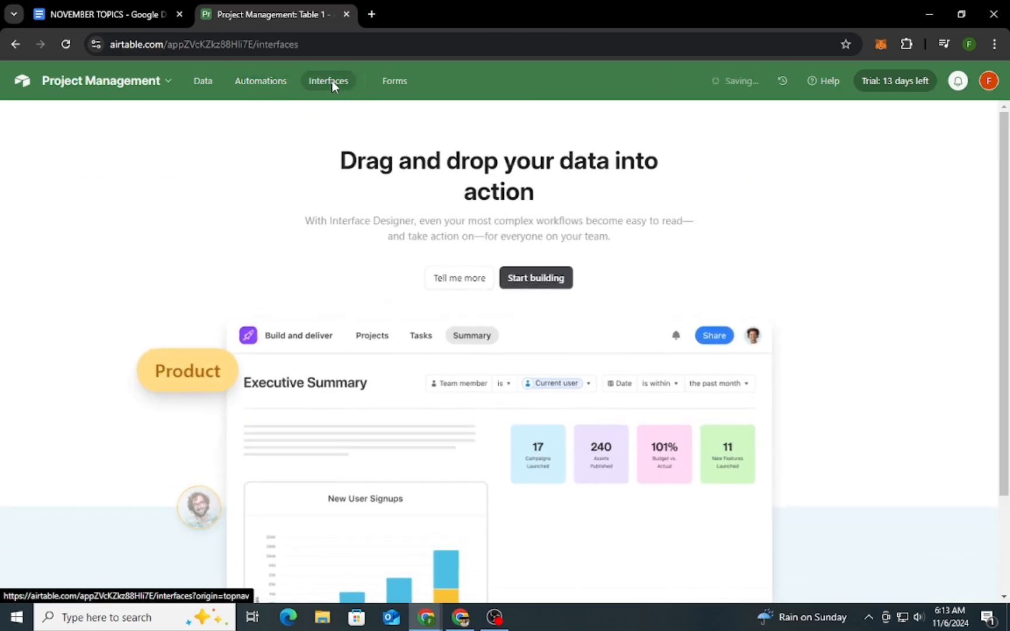